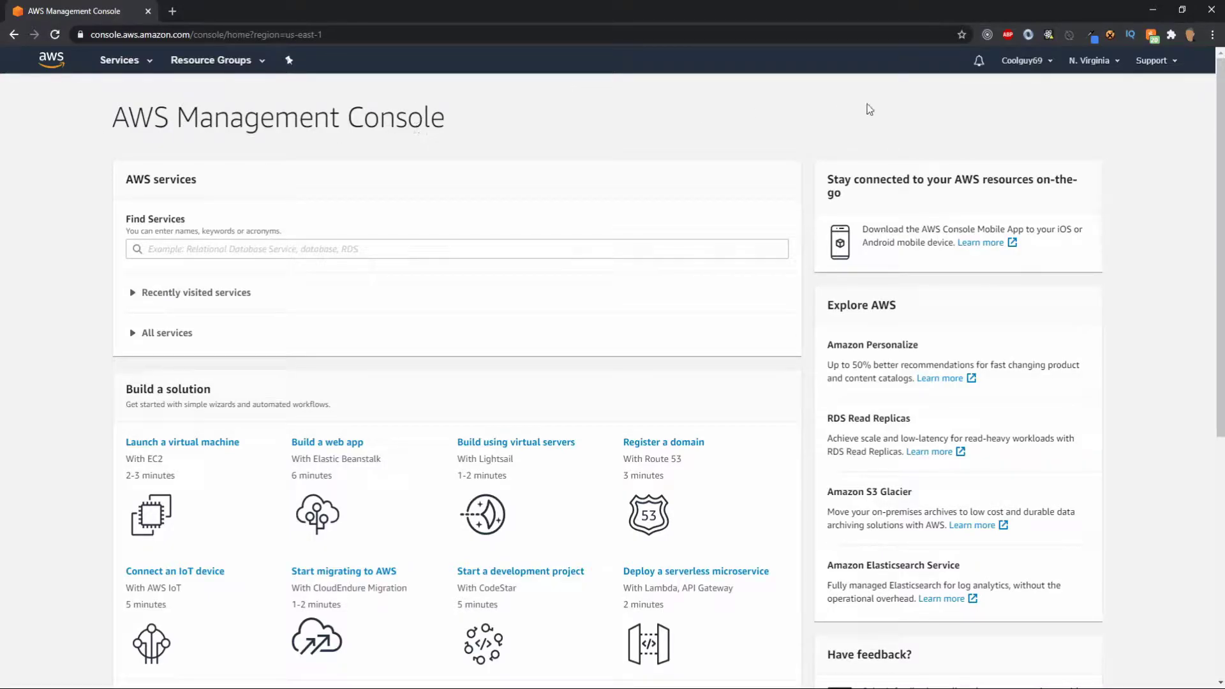
Search the AWS services for ec2 and open the EC2 dashboard
click(1094, 60)
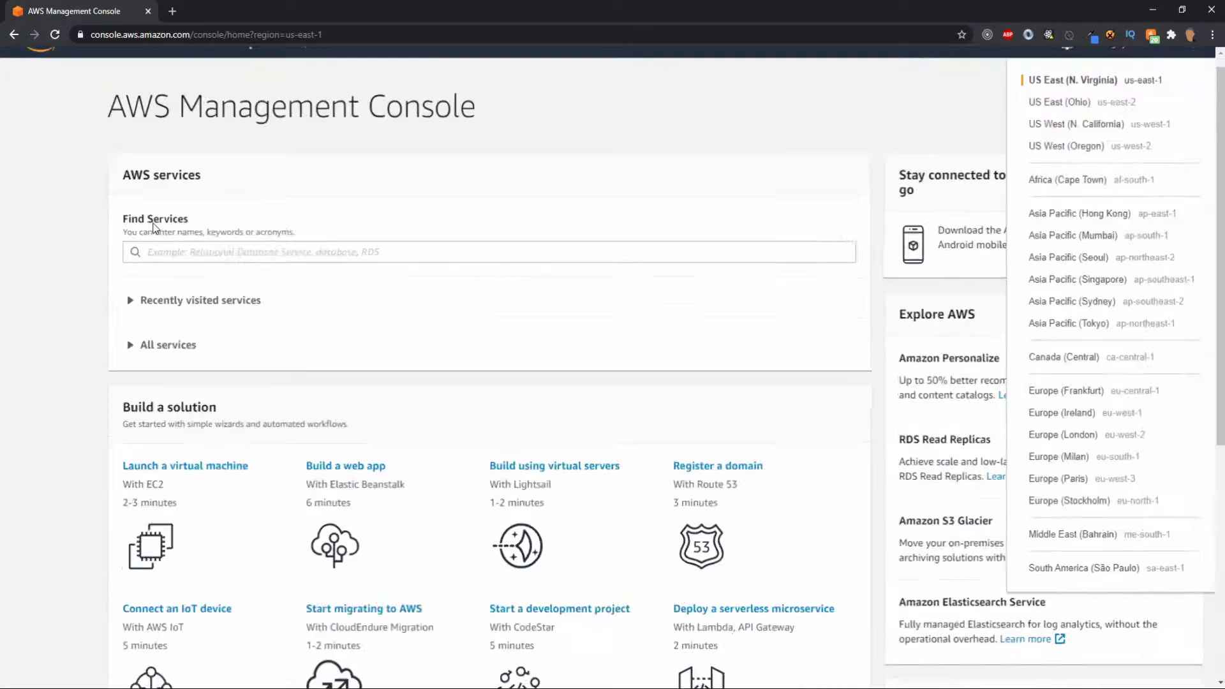
key(ctrl+plus)
key(ctrl+plus)
key(ctrl+plus)
key(ctrl+plus)
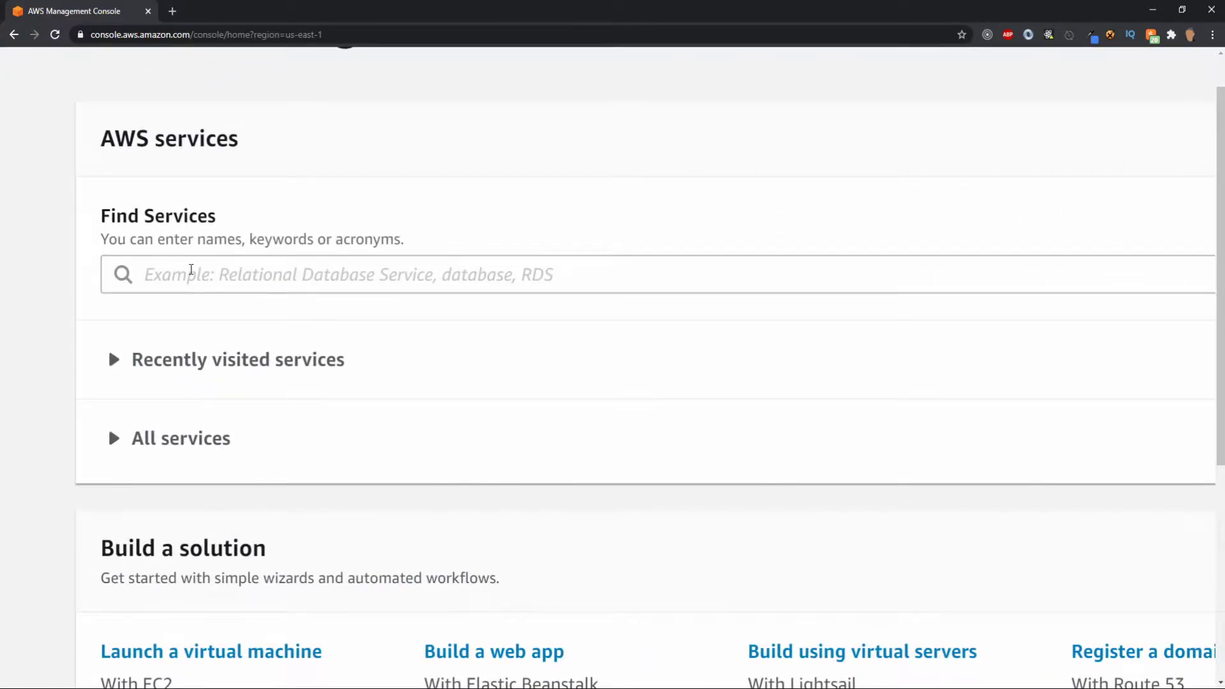
click(191, 269)
text(ec2)
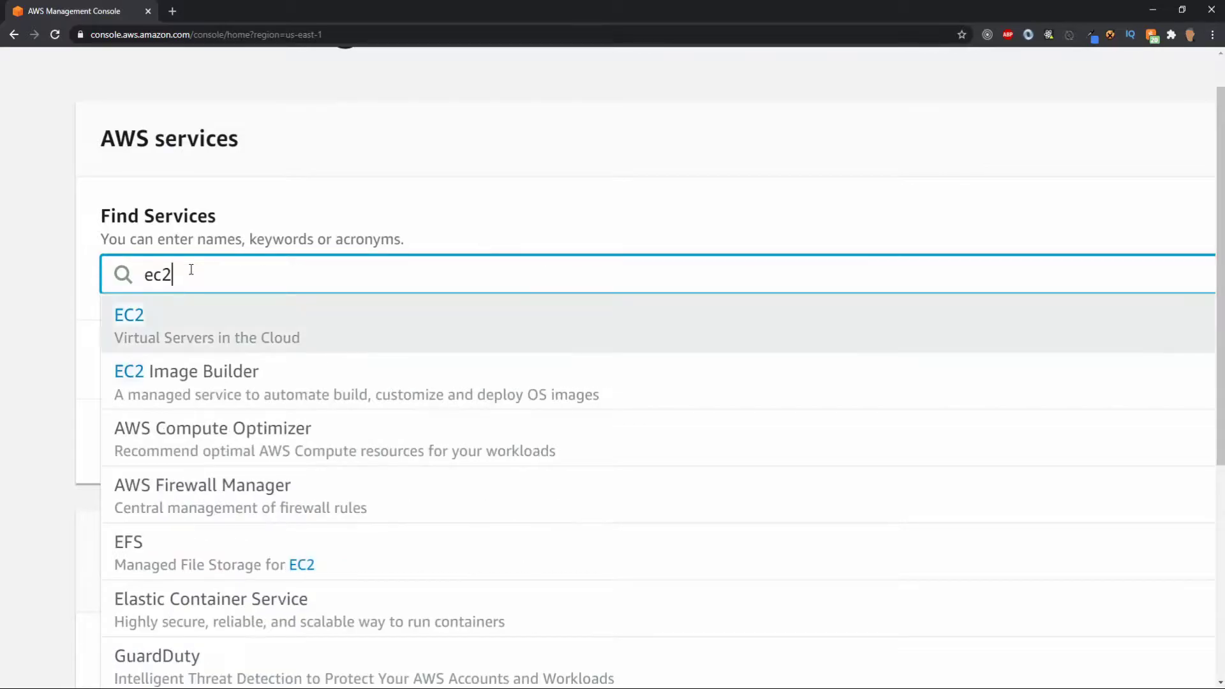
click(173, 331)
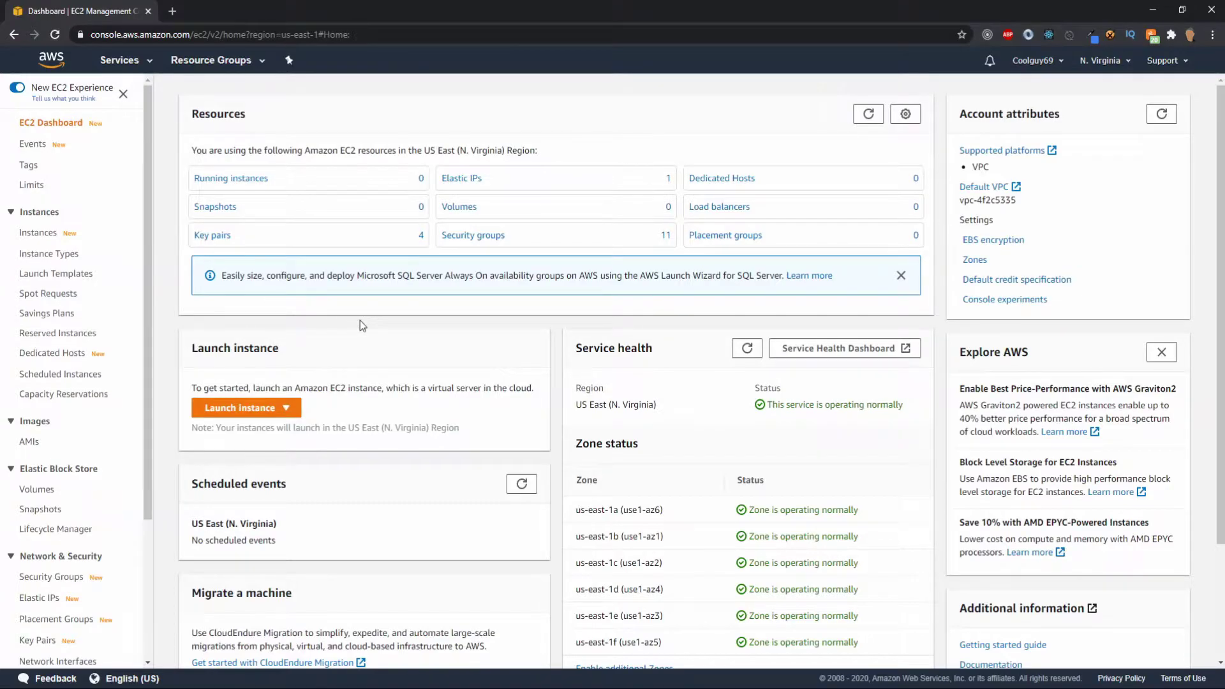
Start the launch wizard for a new EC2 instance from the dashboard
scroll(261, 422, up, 5)
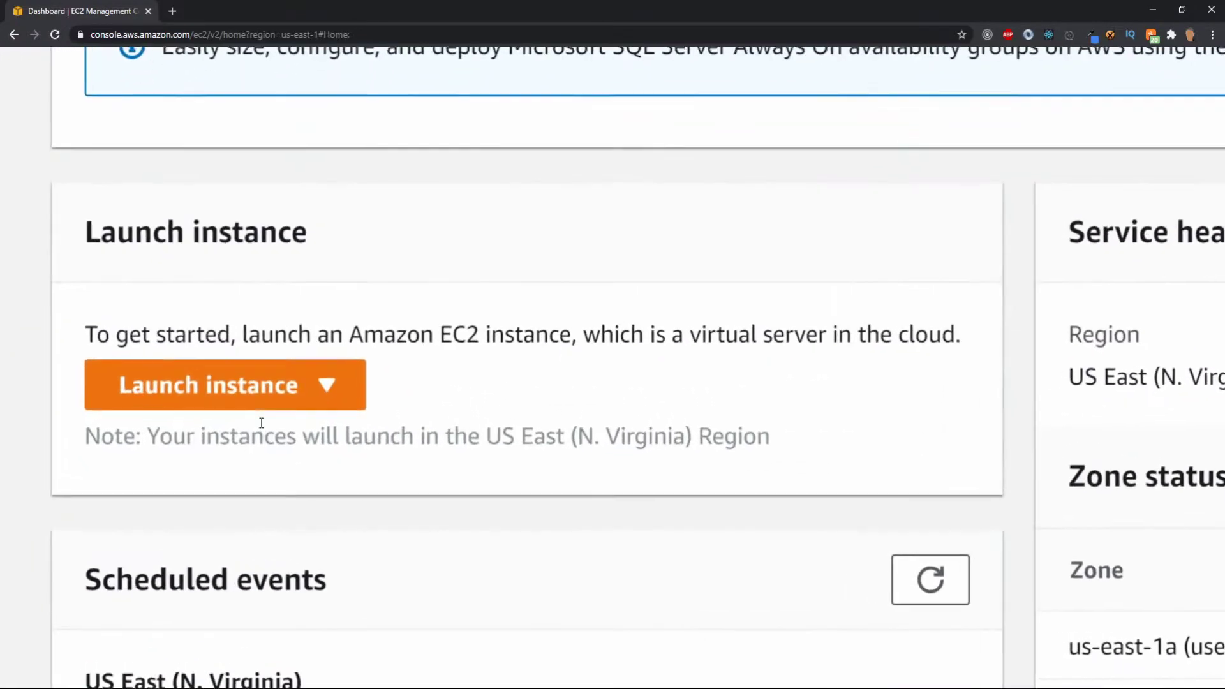
scroll(254, 401, down, 5)
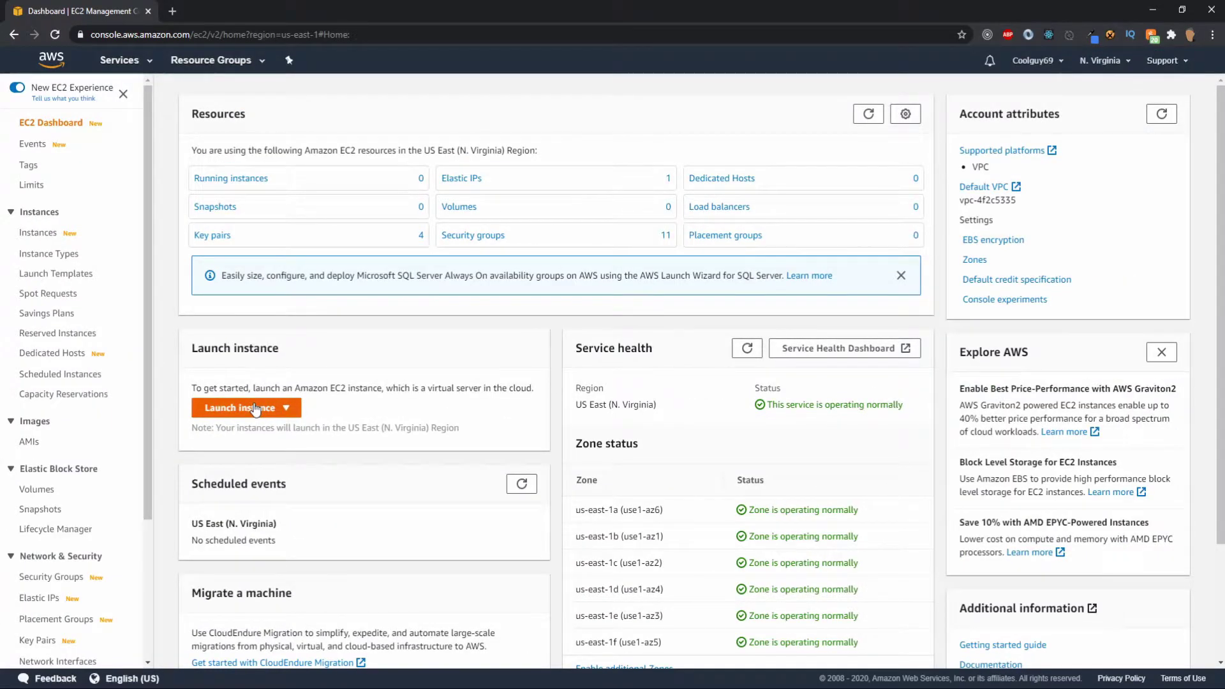
click(254, 409)
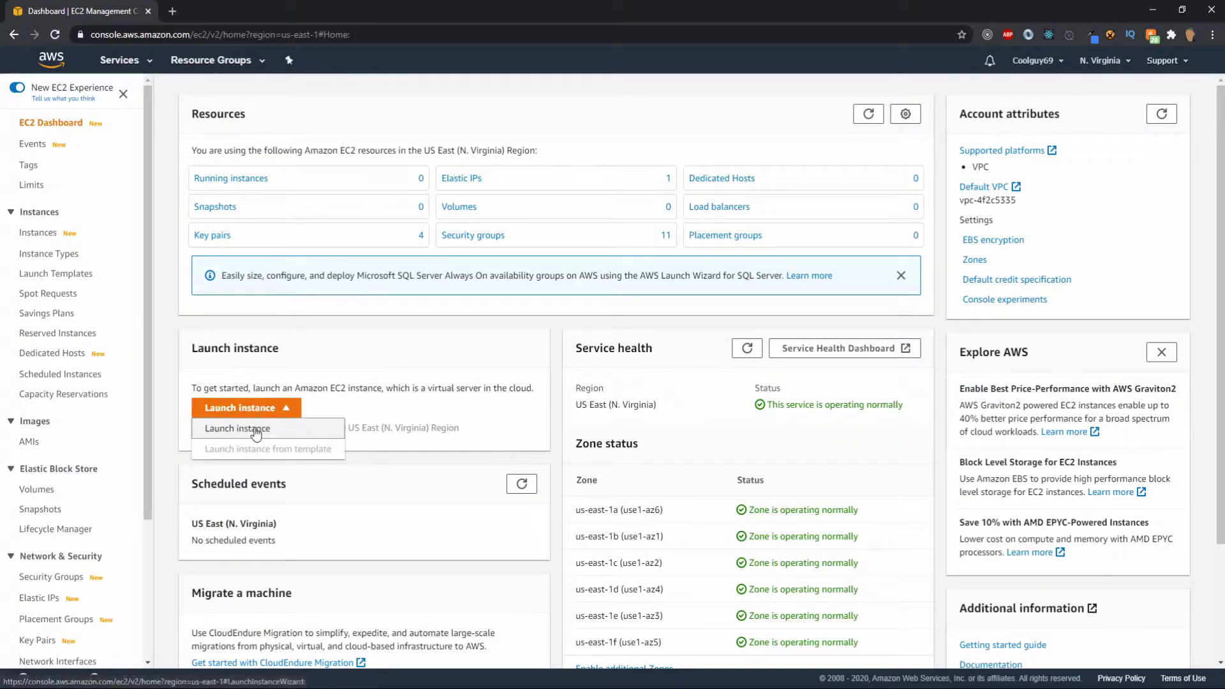
click(257, 433)
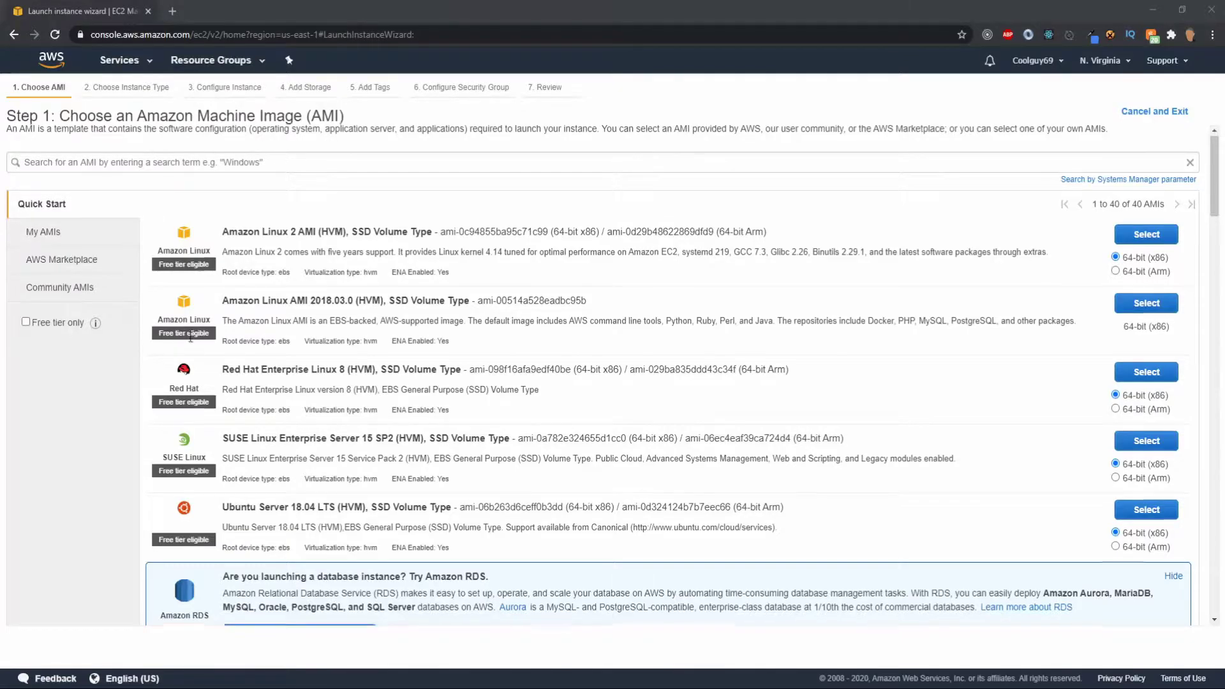
Choose the 64-bit (x86) Amazon Linux 2 AMI (HVM), SSD Volume Type as the machine image
scroll(472, 207, up, 3)
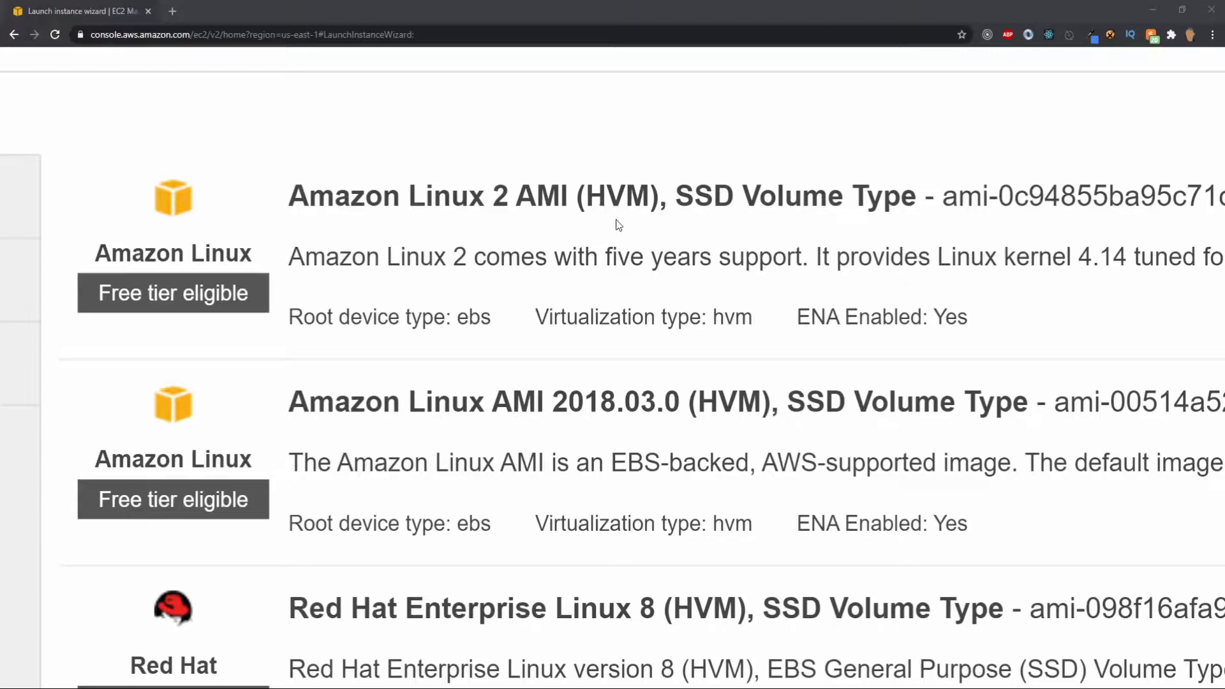
key(ctrl+minus)
key(ctrl+minus)
key(ctrl+minus)
key(ctrl+minus)
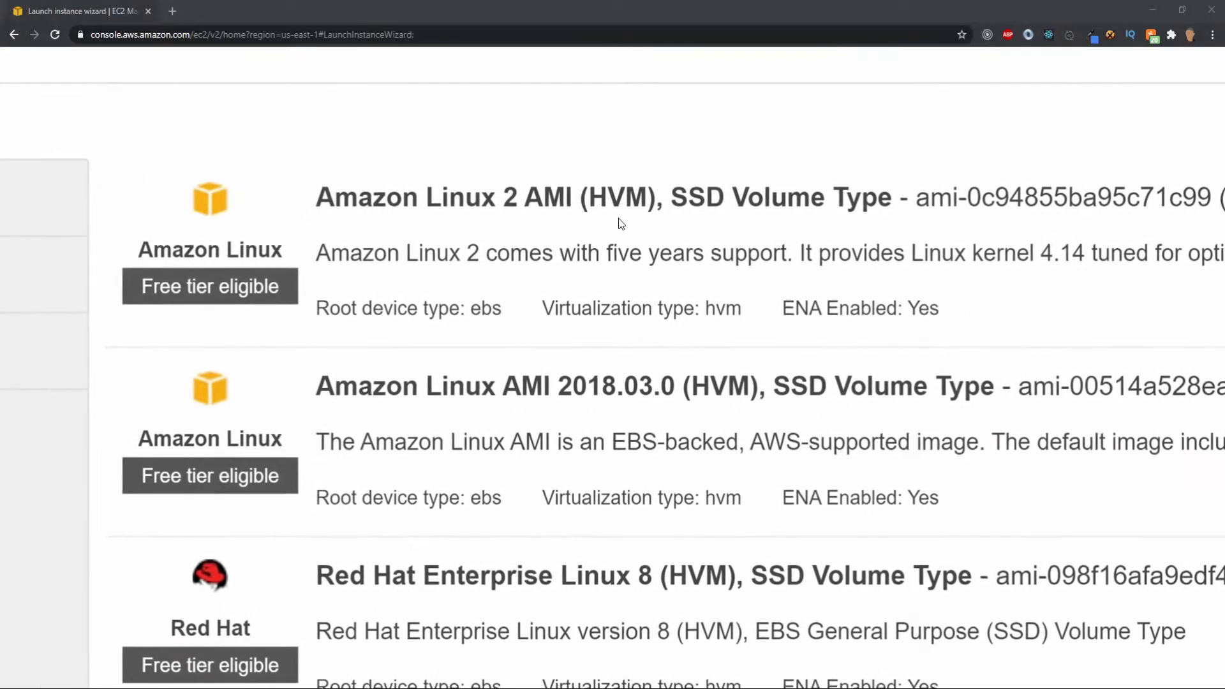
key(ctrl+minus)
key(ctrl+minus)
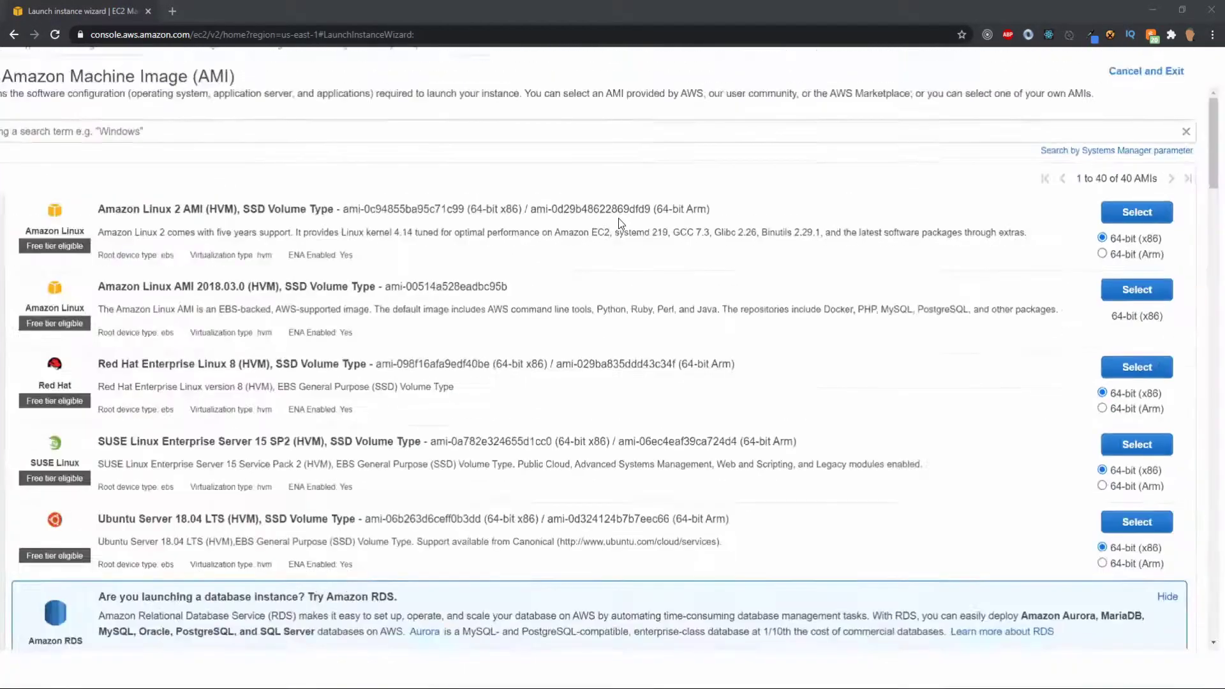
click(1128, 238)
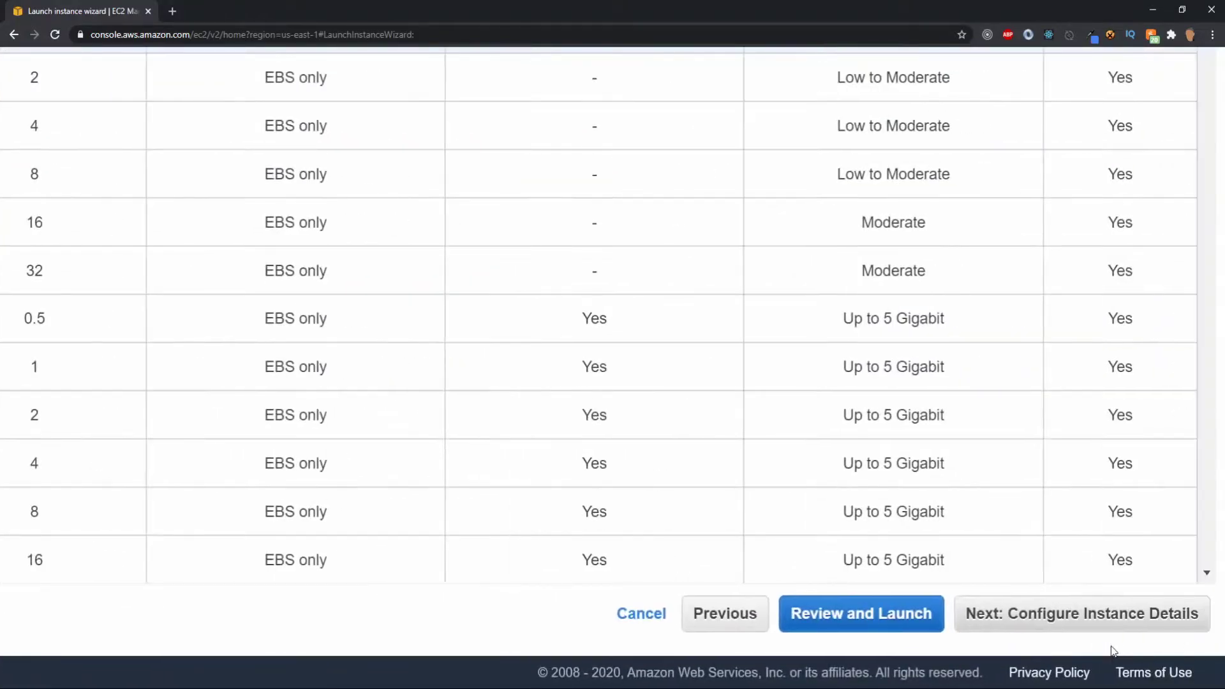
Keep the preselected instance type, go to the instance details and locate the User data field under Advanced Details
click(1092, 626)
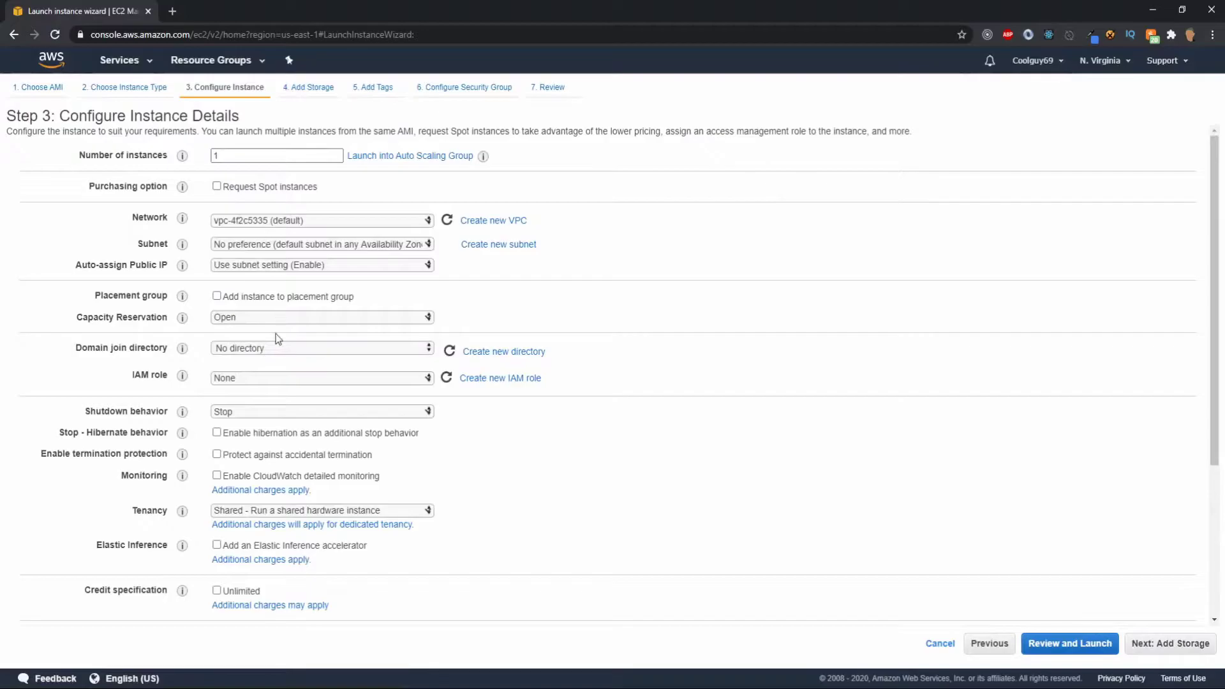
scroll(276, 335, down, 3)
scroll(275, 335, up, 3)
scroll(313, 545, down, 3)
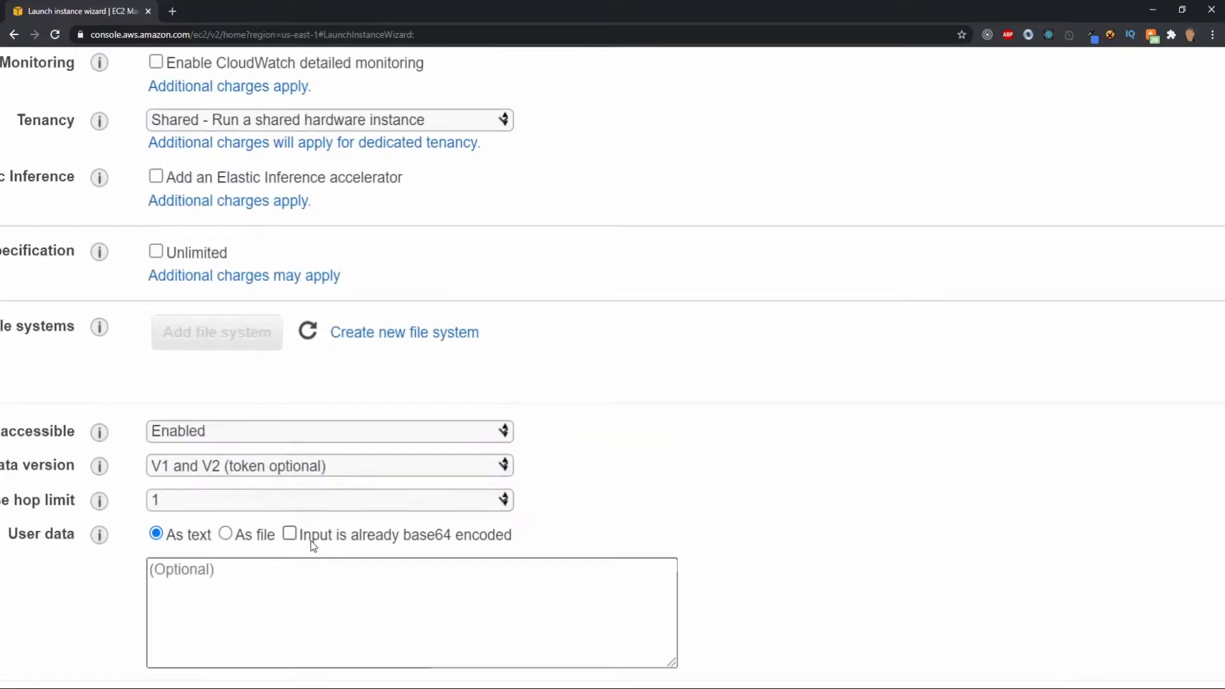
scroll(313, 545, left, 5)
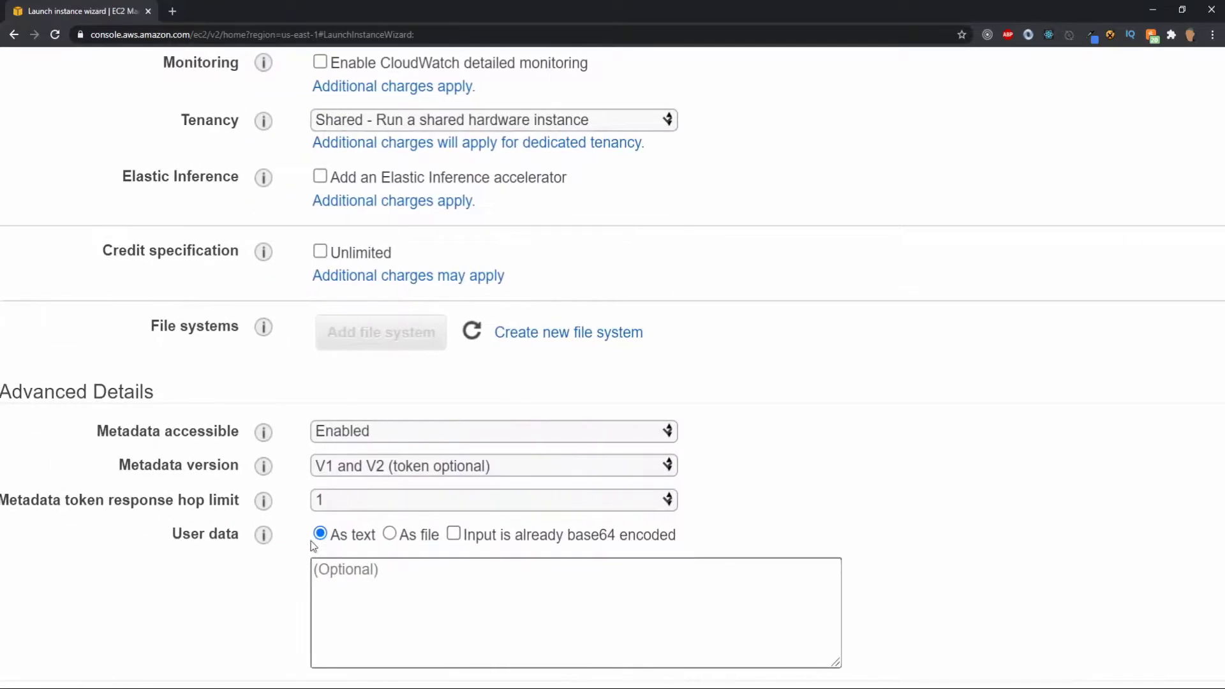
click(432, 595)
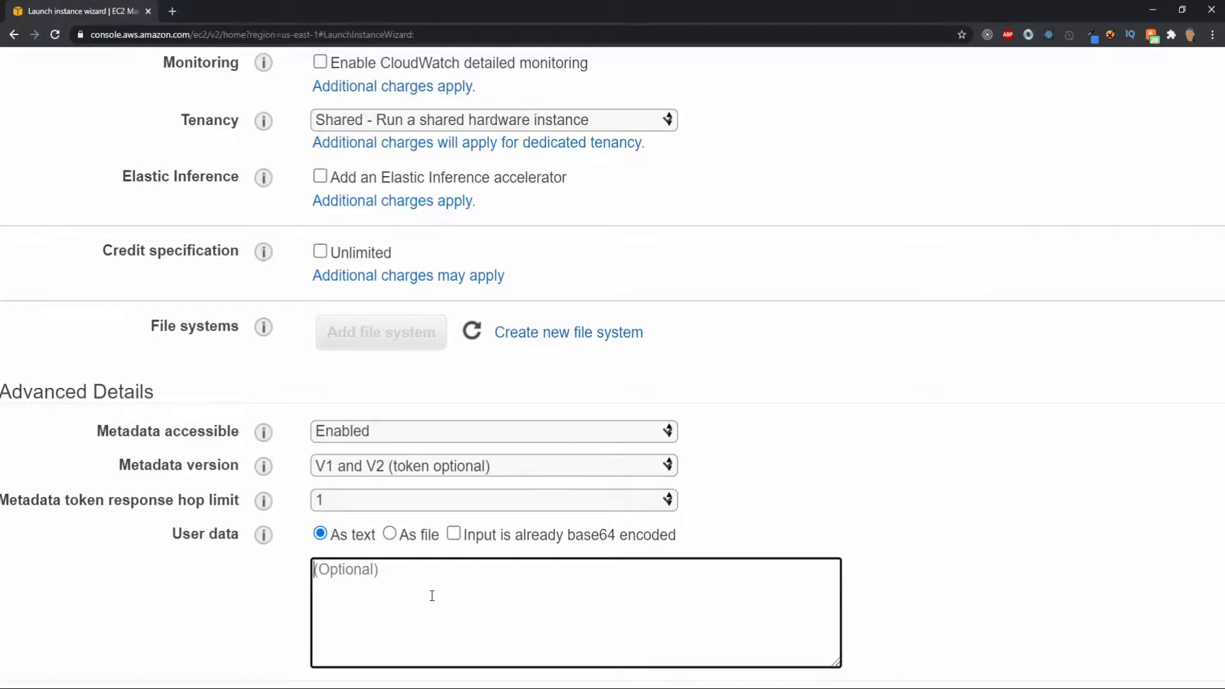
key(ctrl+0)
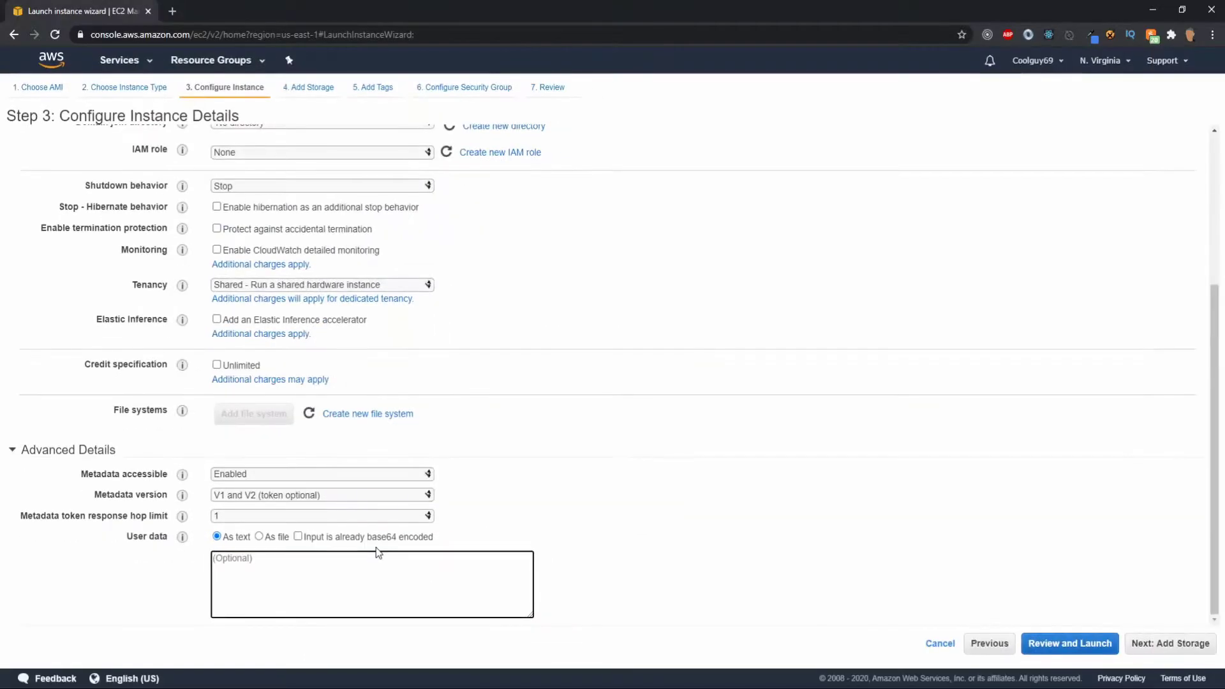
Accept the default instance details and storage, and add a tag with key Name and value Ec2InstanceWebServer
click(1167, 646)
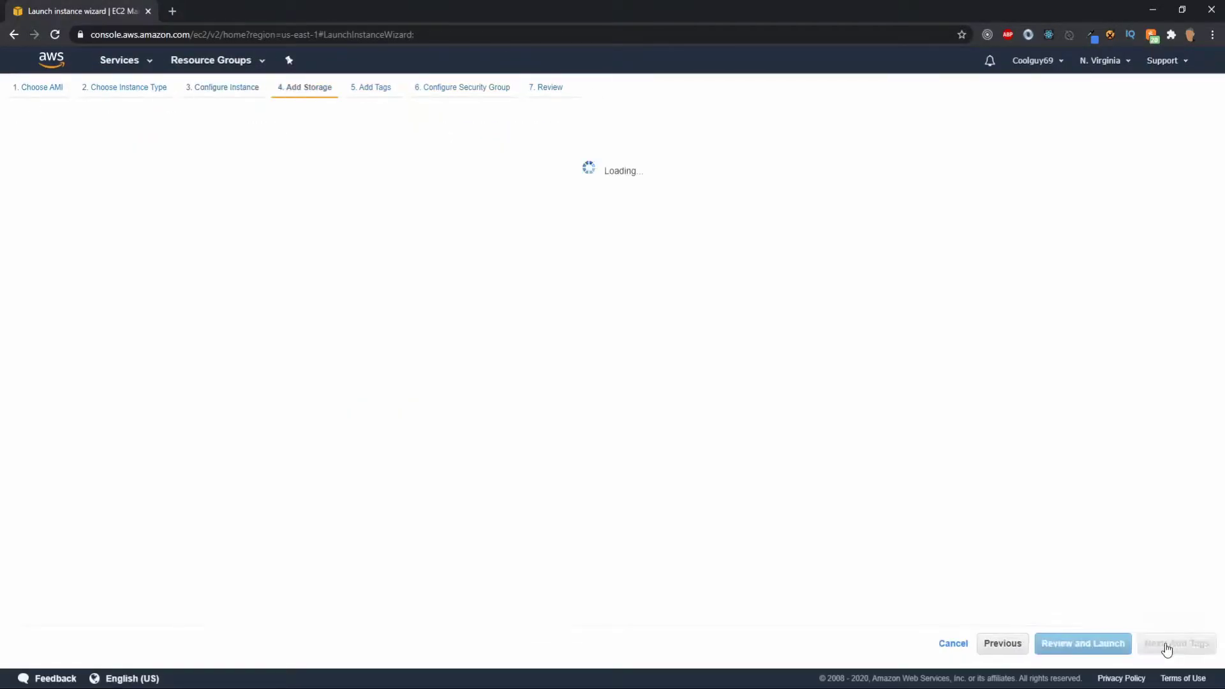
click(1166, 646)
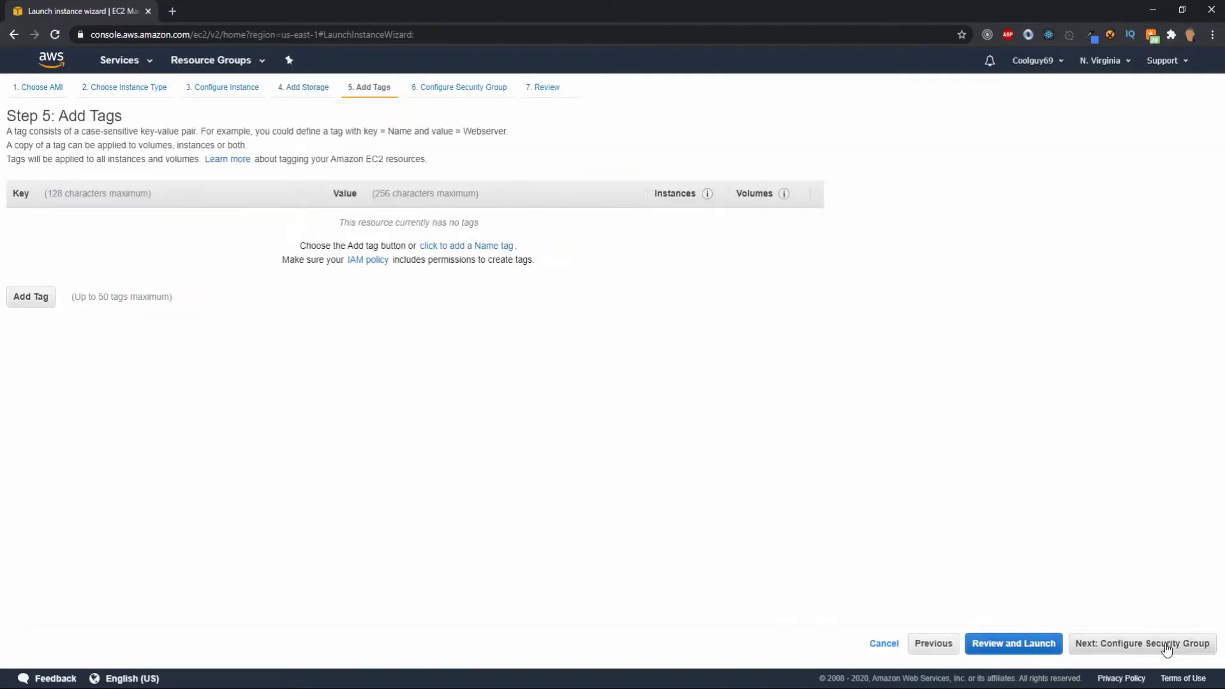
click(31, 301)
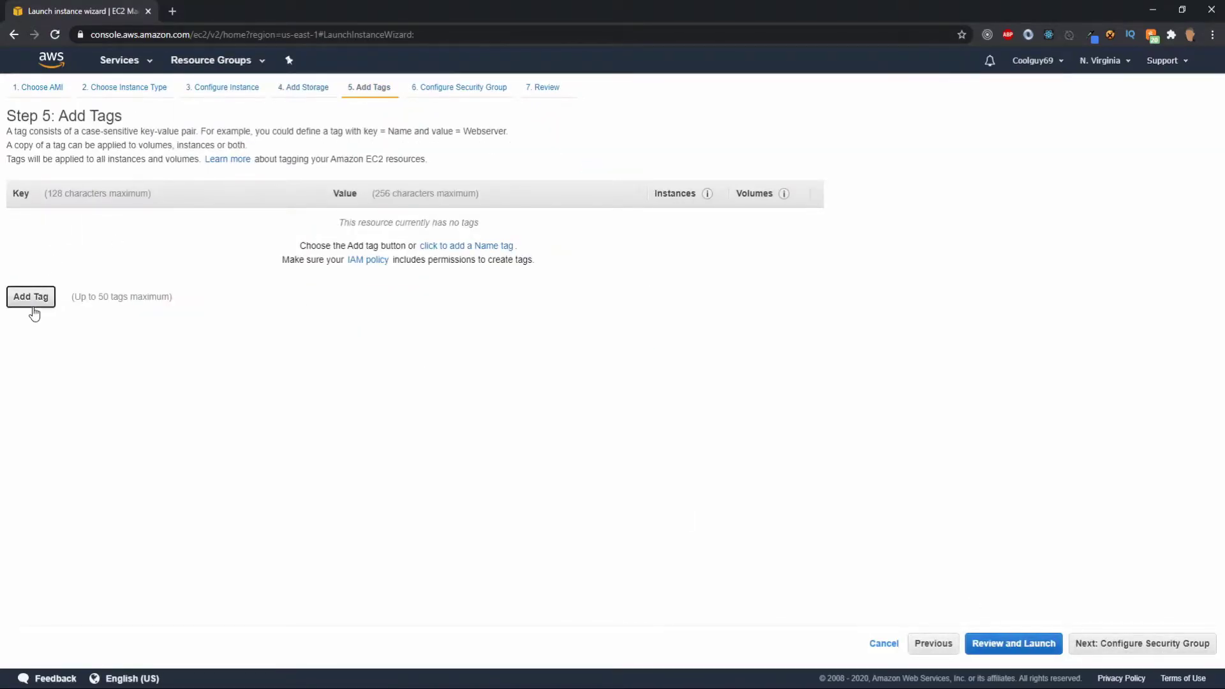
text(Name)
key(Tab)
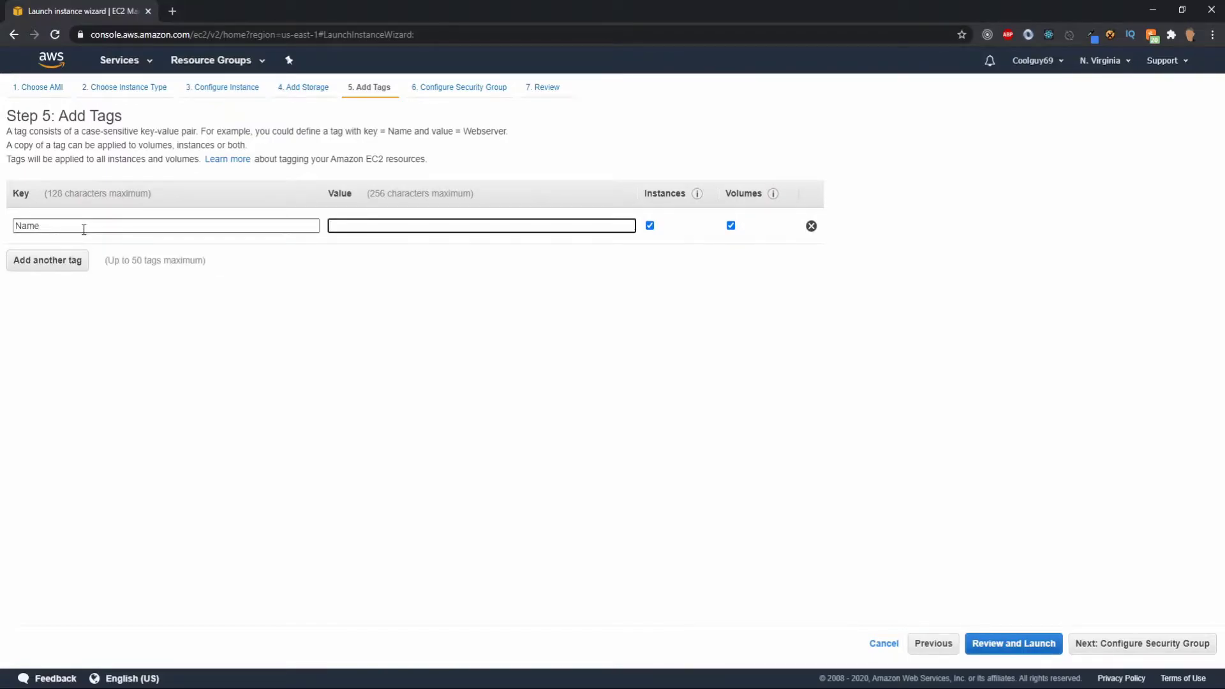
text(Ec2InstanceWebServer)
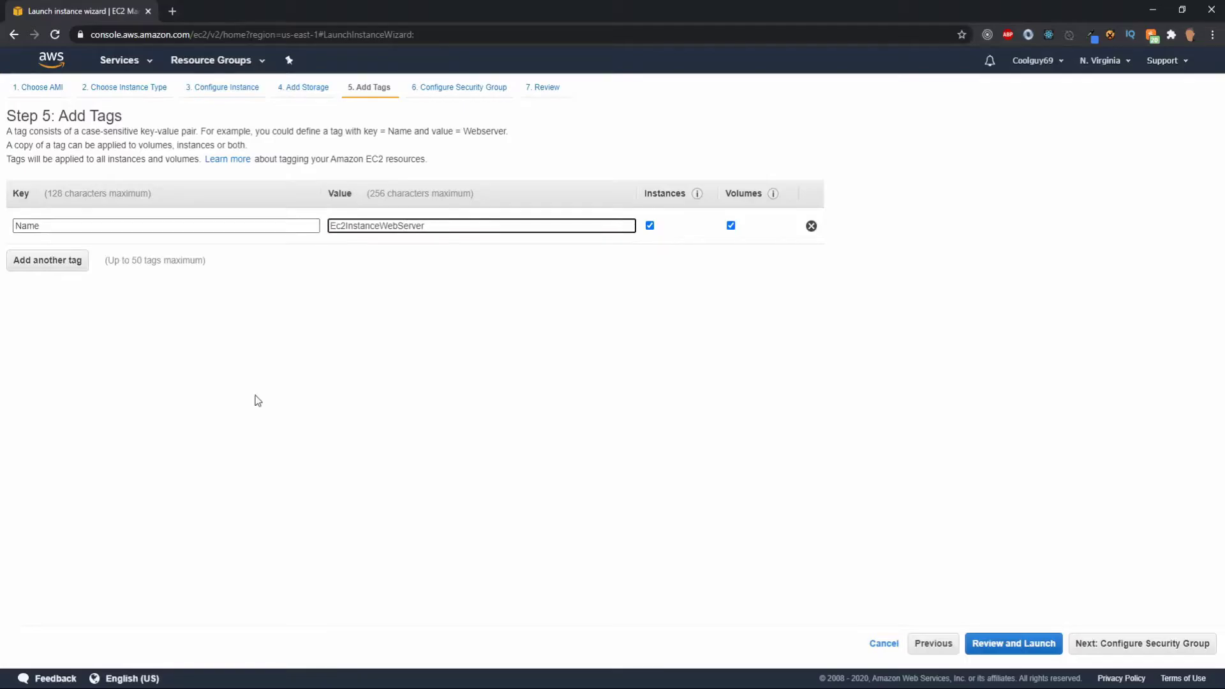
Proceed to the security group configuration and add an HTTP rule and an HTTPS rule besides SSH
click(1083, 644)
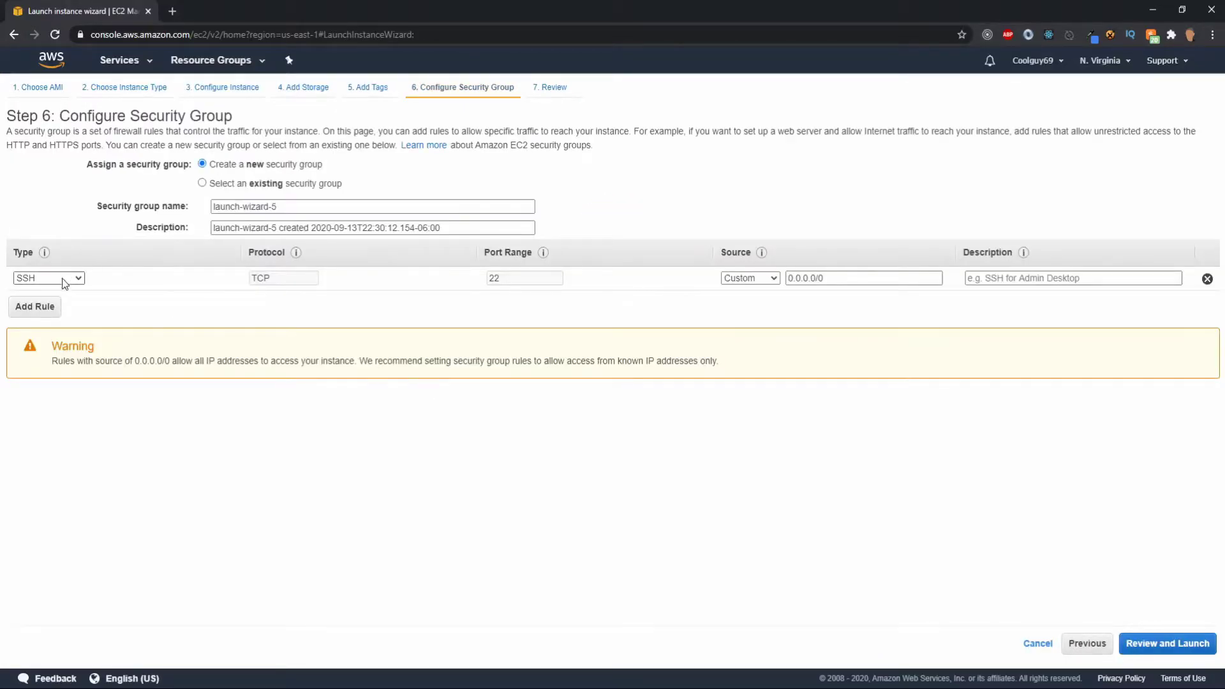
click(34, 306)
triple_click(39, 341)
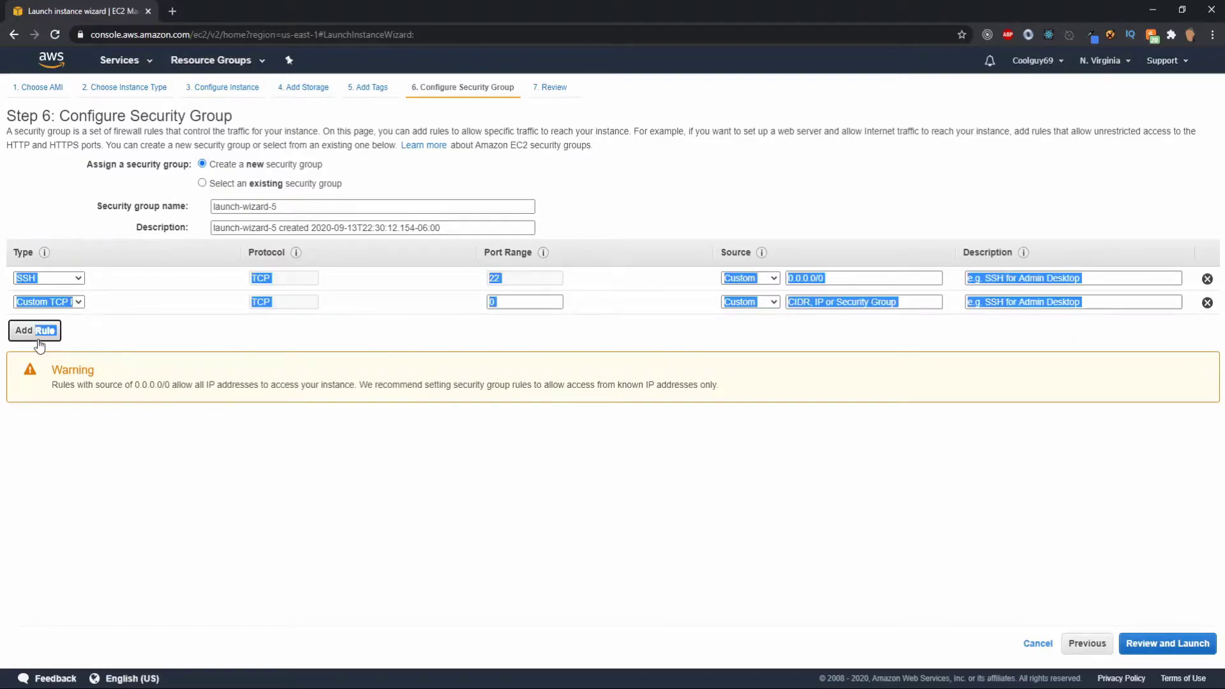
click(39, 345)
click(67, 301)
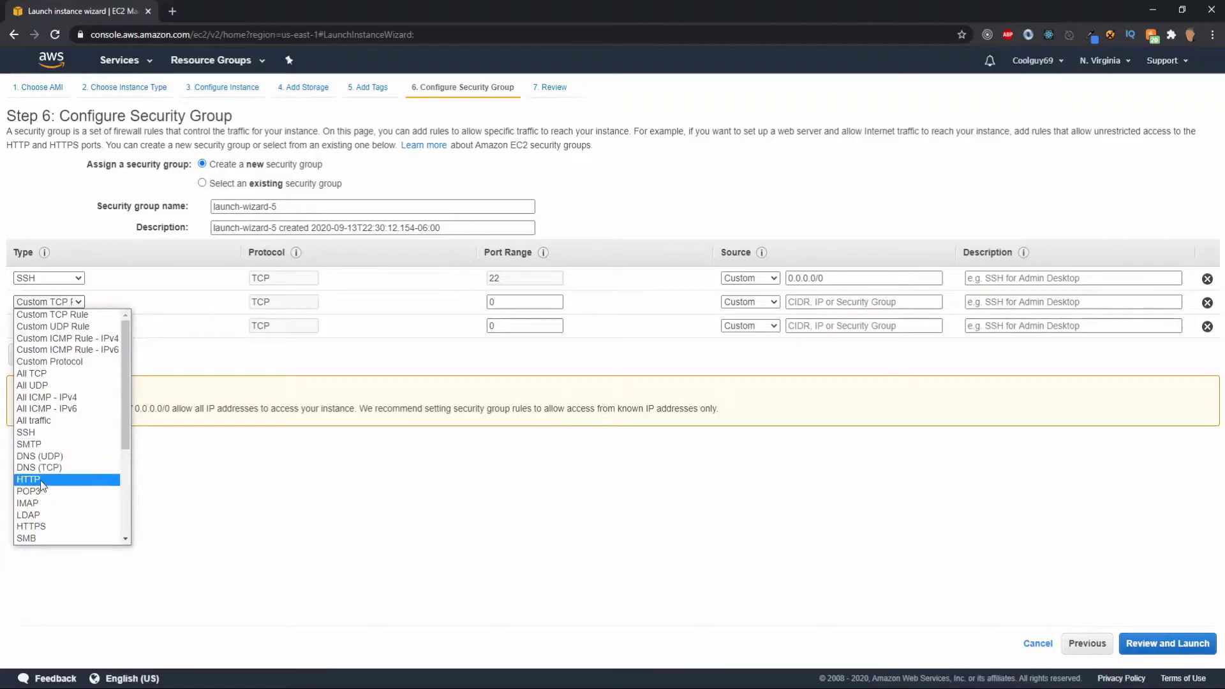
click(41, 479)
click(57, 325)
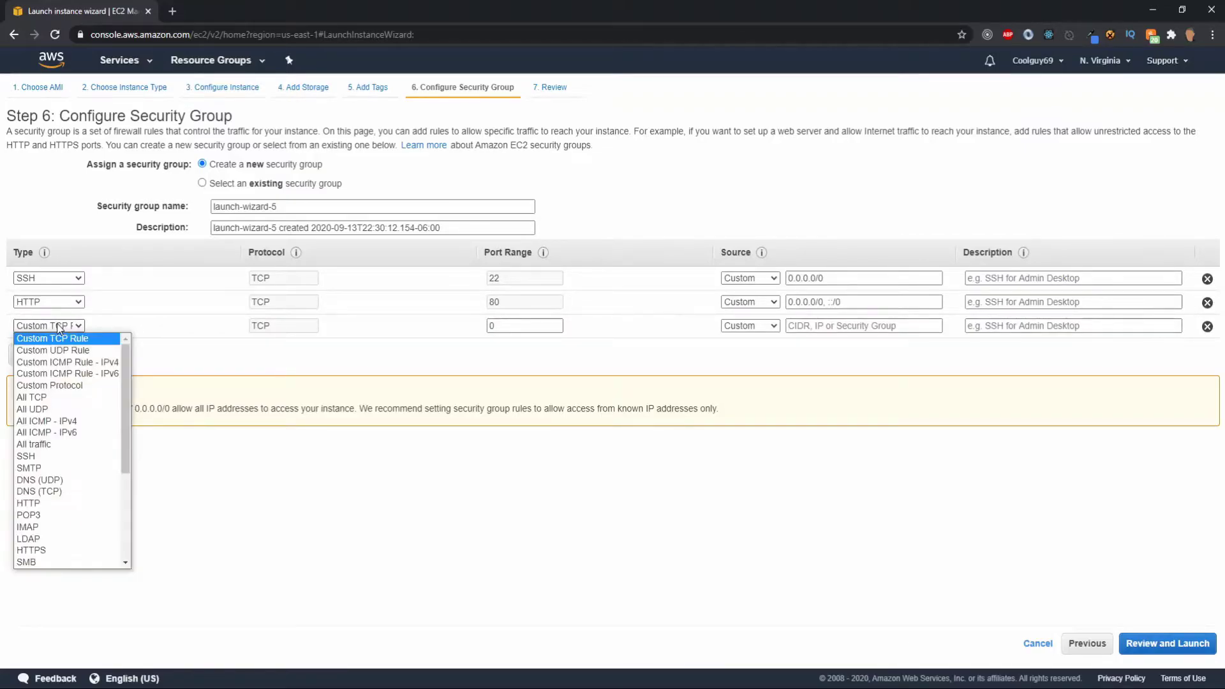
click(18, 549)
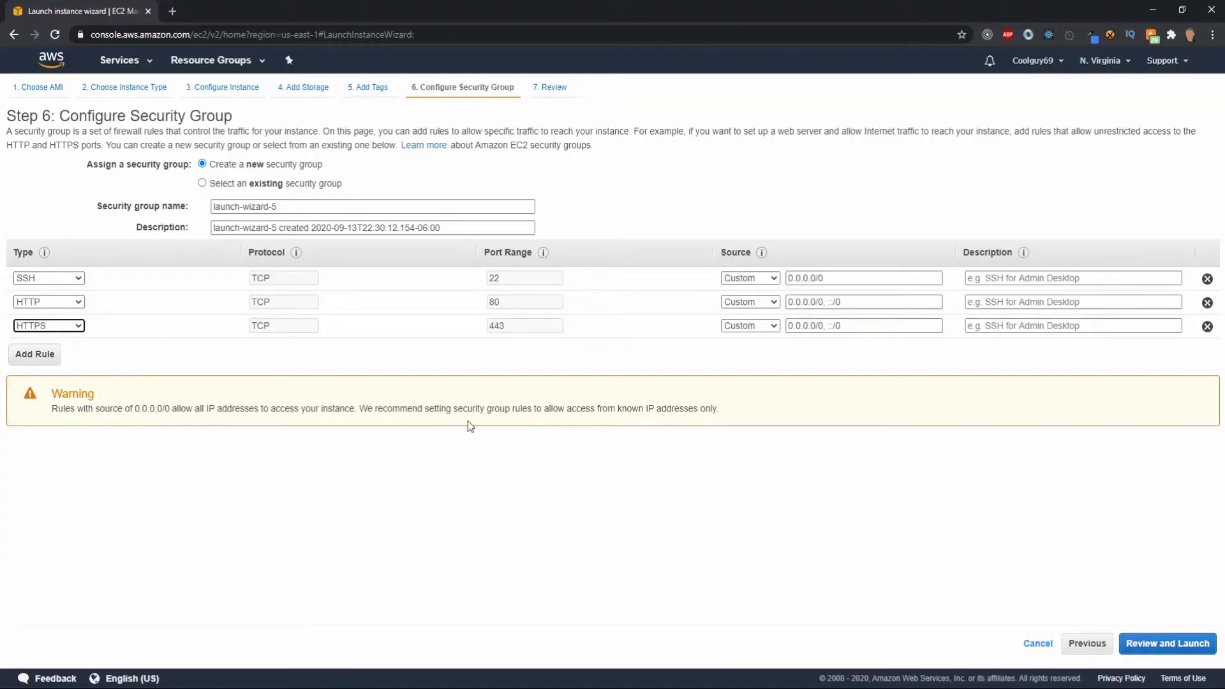
Set the source of the SSH, HTTP and HTTPS rules to Anywhere
click(740, 278)
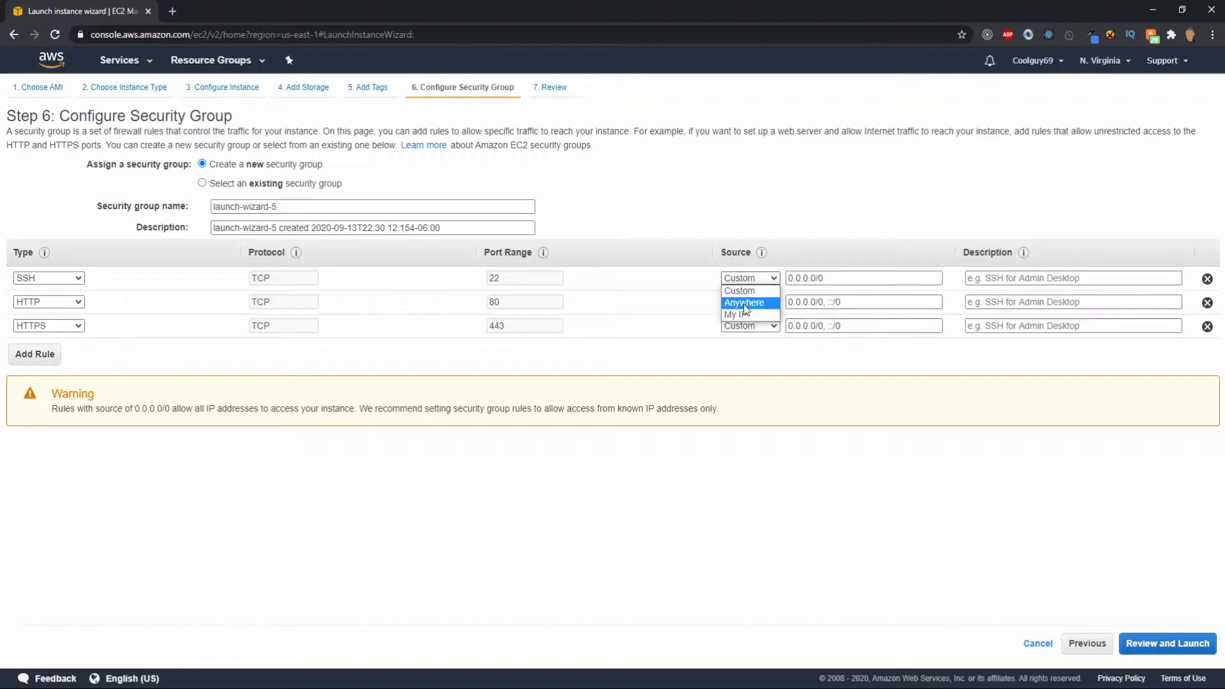
click(745, 306)
click(744, 302)
click(746, 326)
click(745, 329)
click(752, 352)
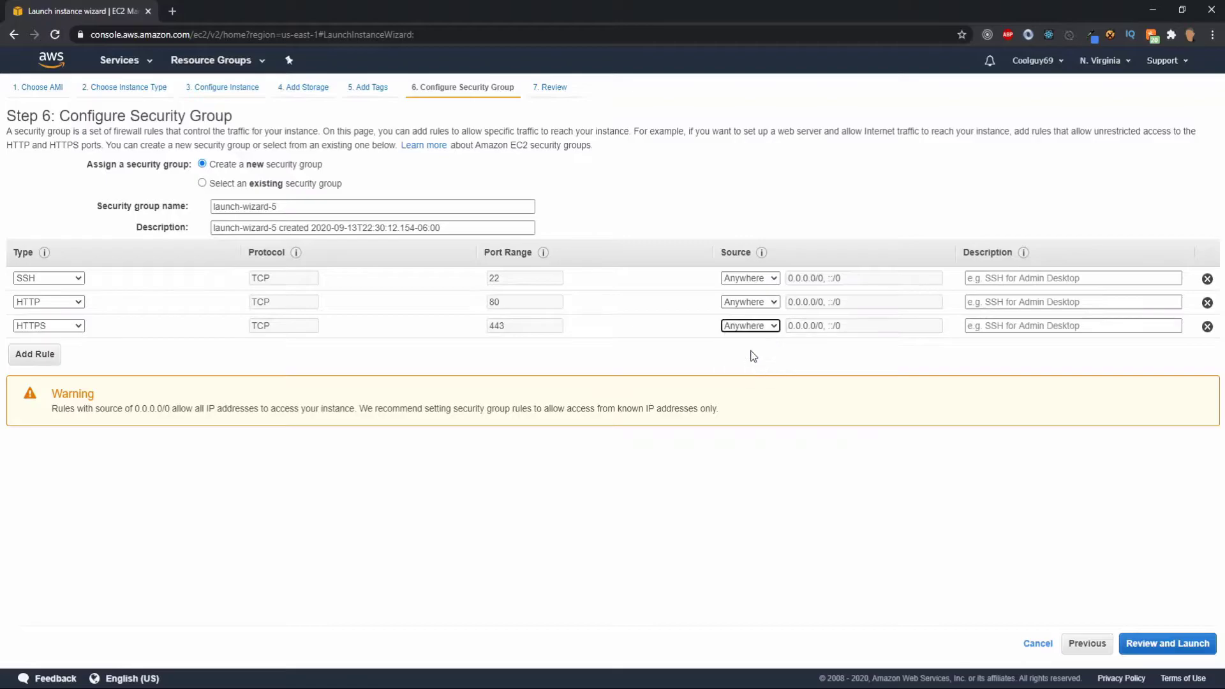
Set both the security group name and its description to EC2PublicStaticPage
click(274, 207)
key(ctrl+a)
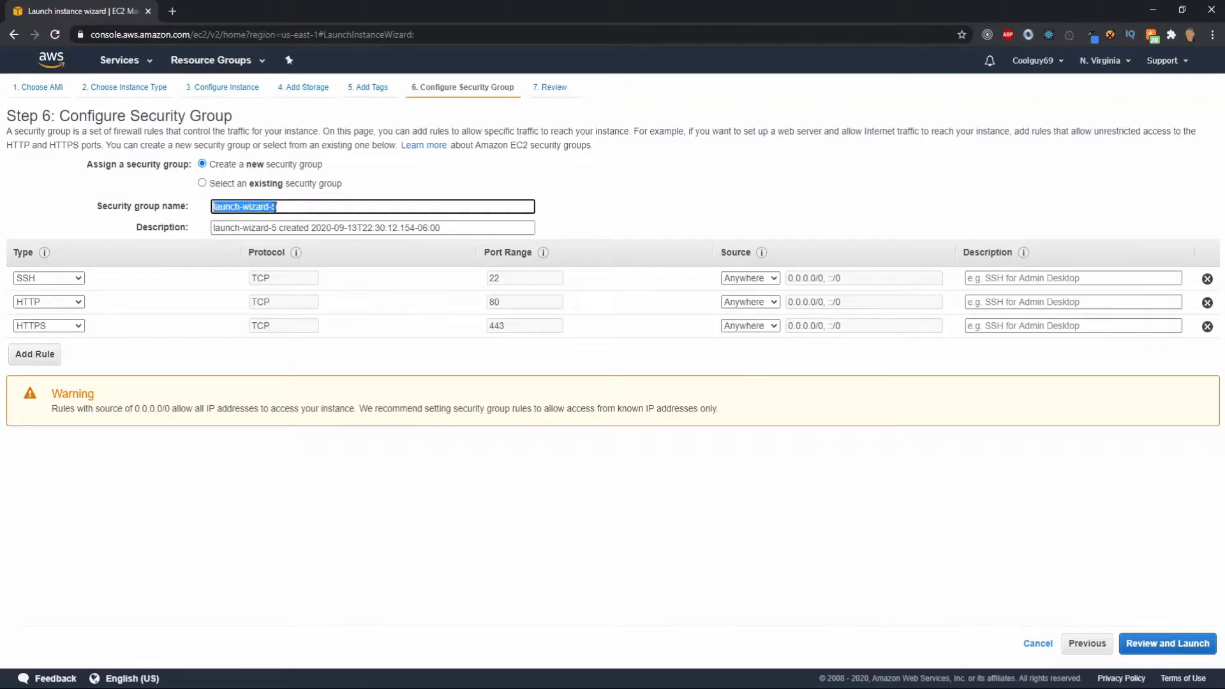
key(BackSpace)
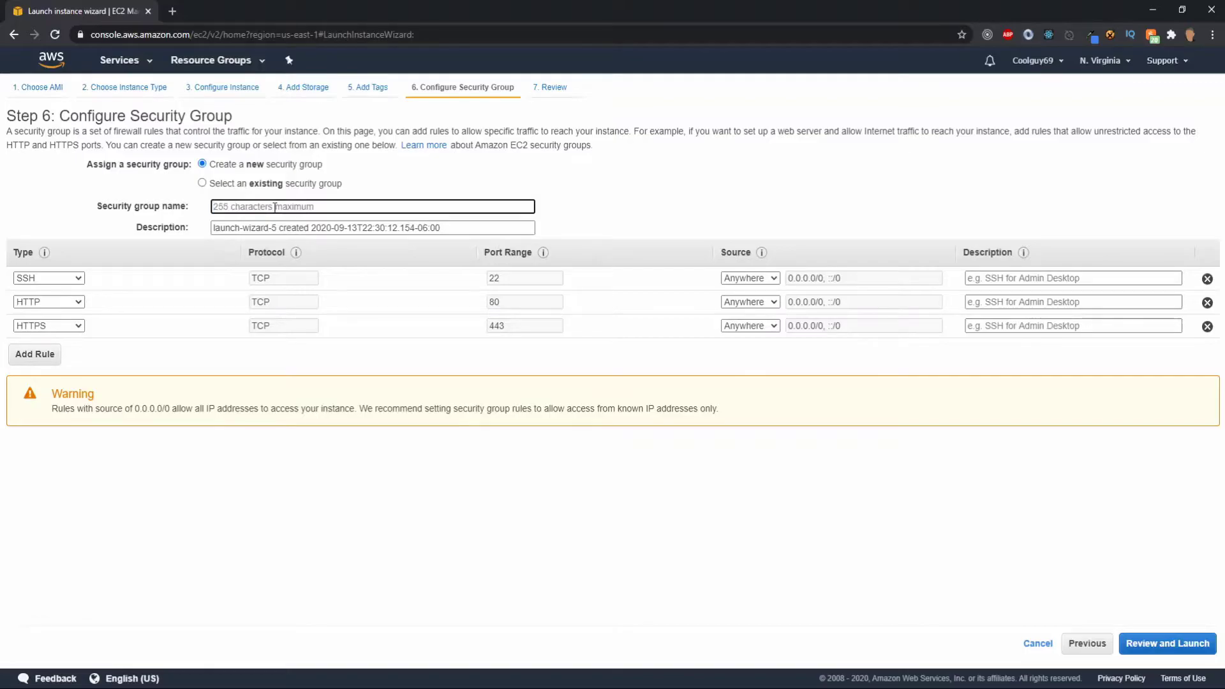
text(EC2PublicStaticPage)
key(ctrl+a)
key(ctrl+c)
double_click(291, 227)
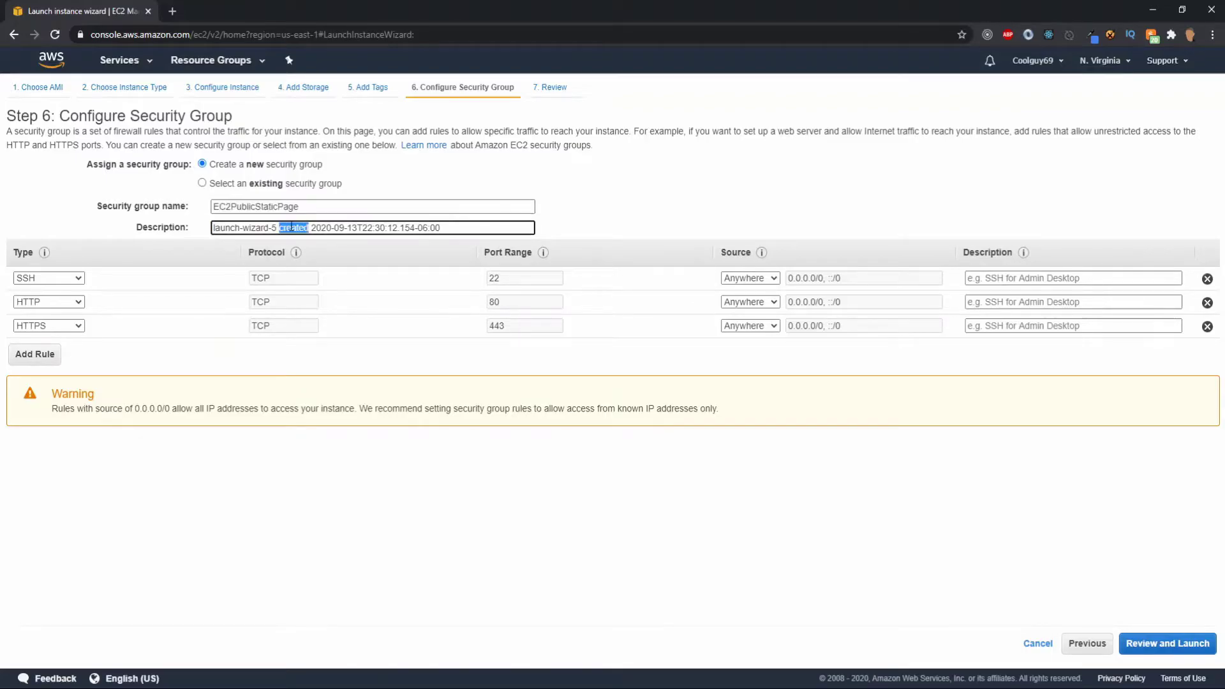
key(ctrl+a)
key(ctrl+v)
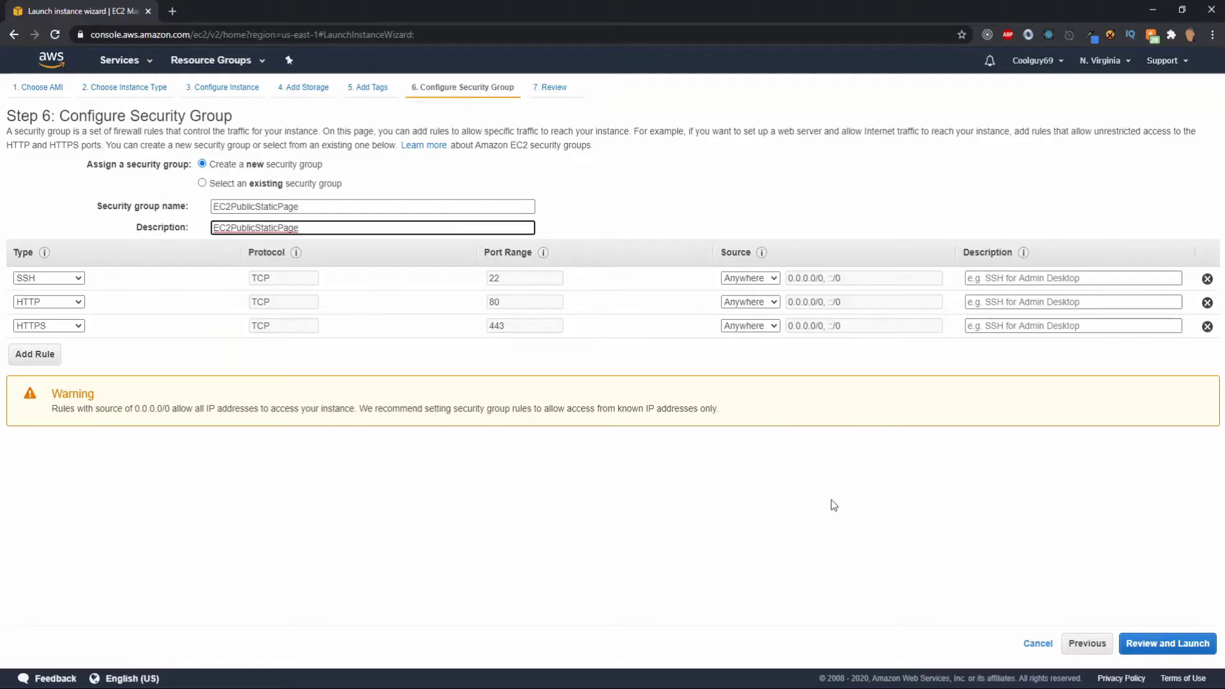
Review the configuration, create and download a new key pair named MyEC2WebServerKeyPair, and launch the instance with it
click(1144, 639)
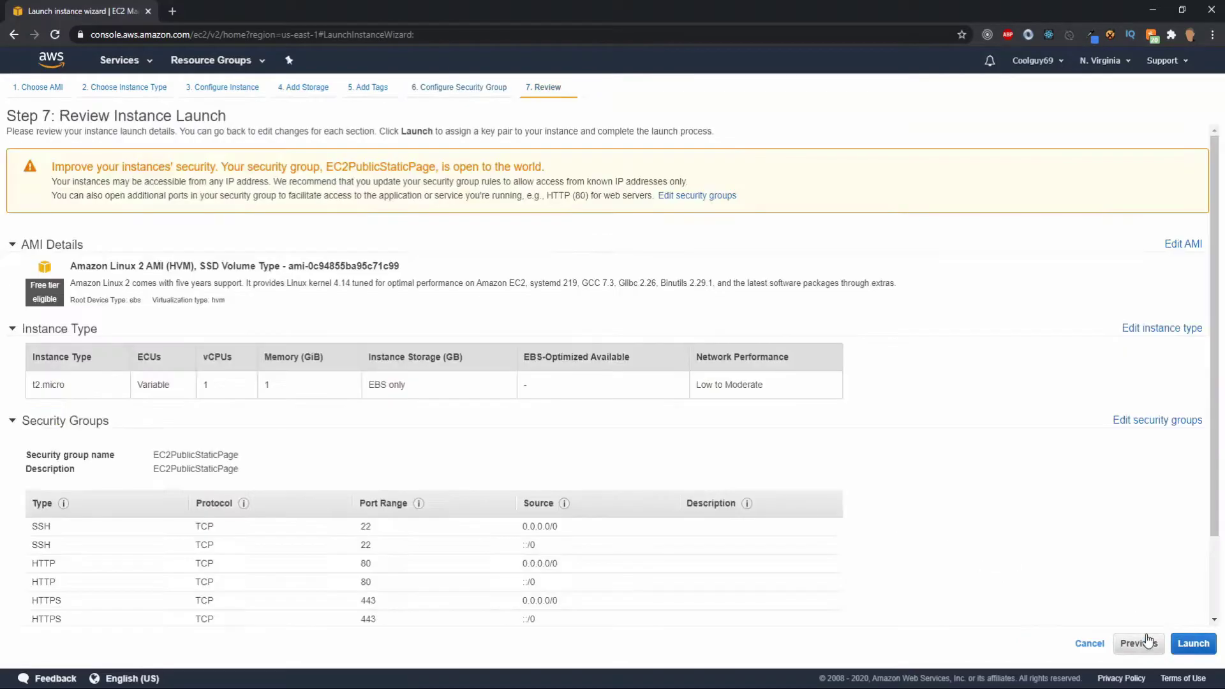
click(1195, 649)
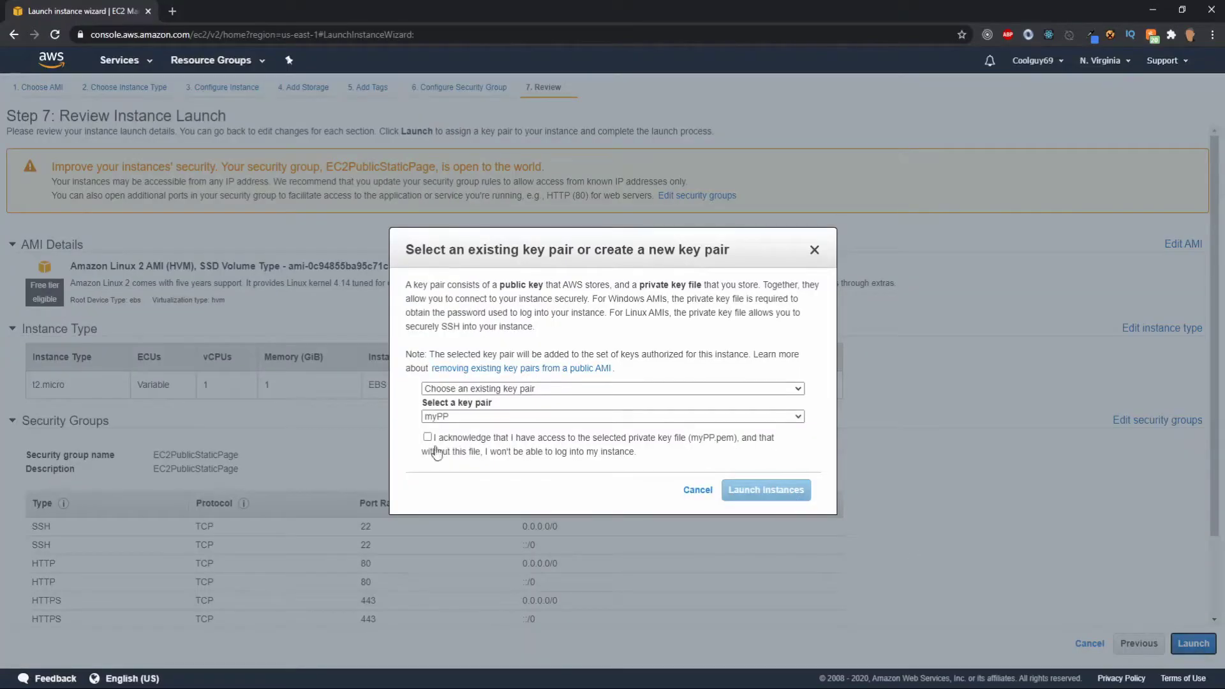
click(548, 390)
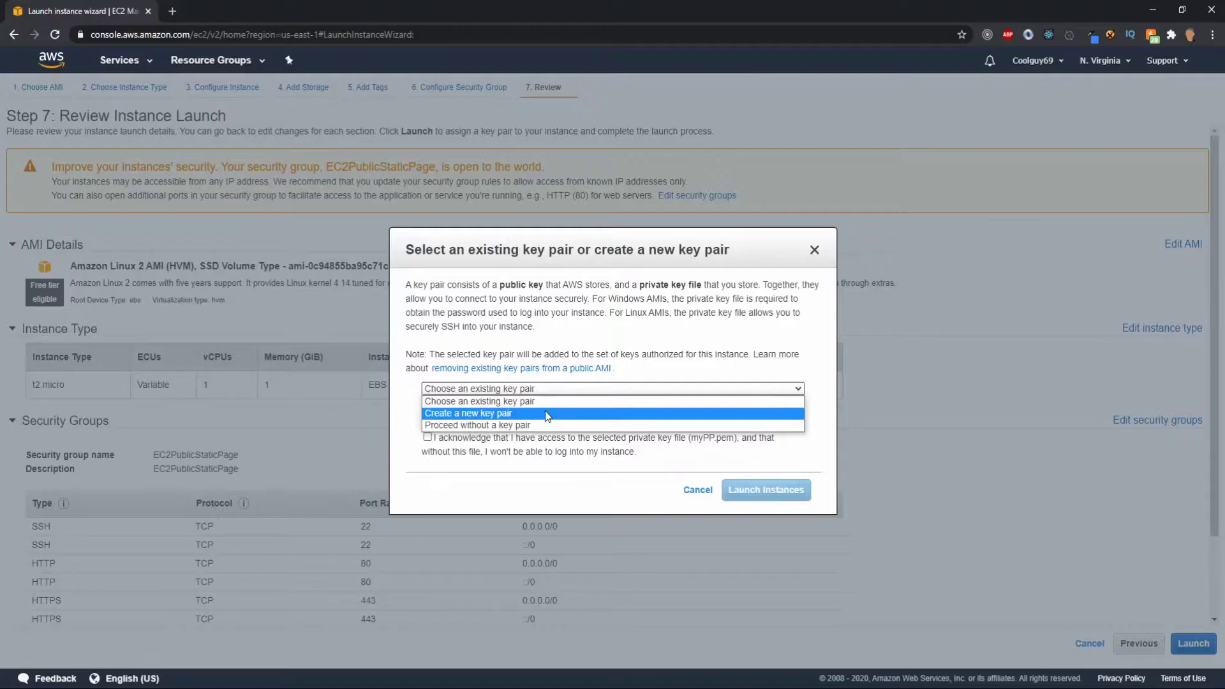
click(547, 415)
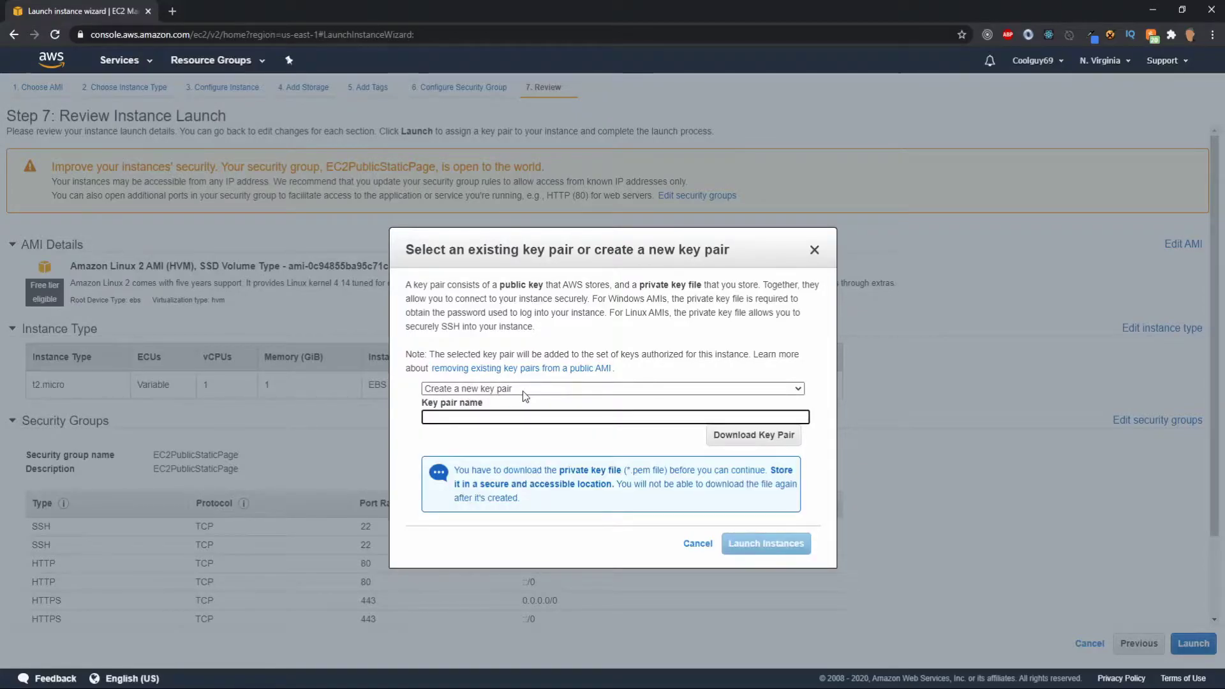
click(527, 416)
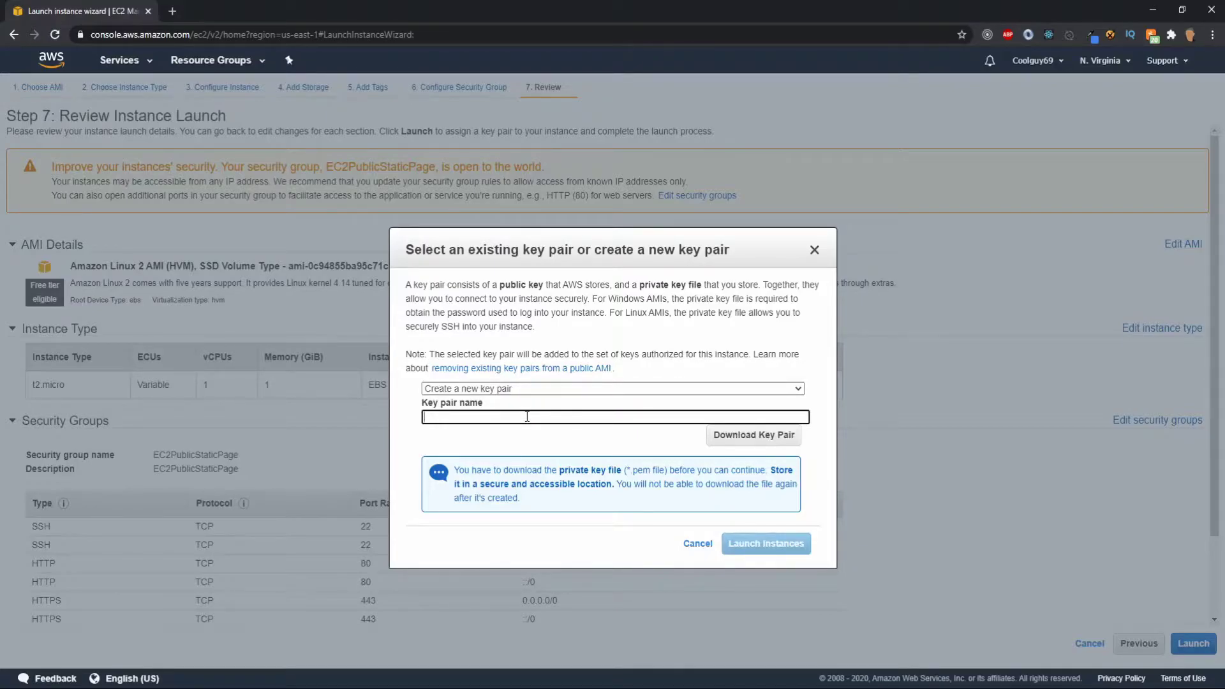
text(MyEC2WebServerKeyPar)
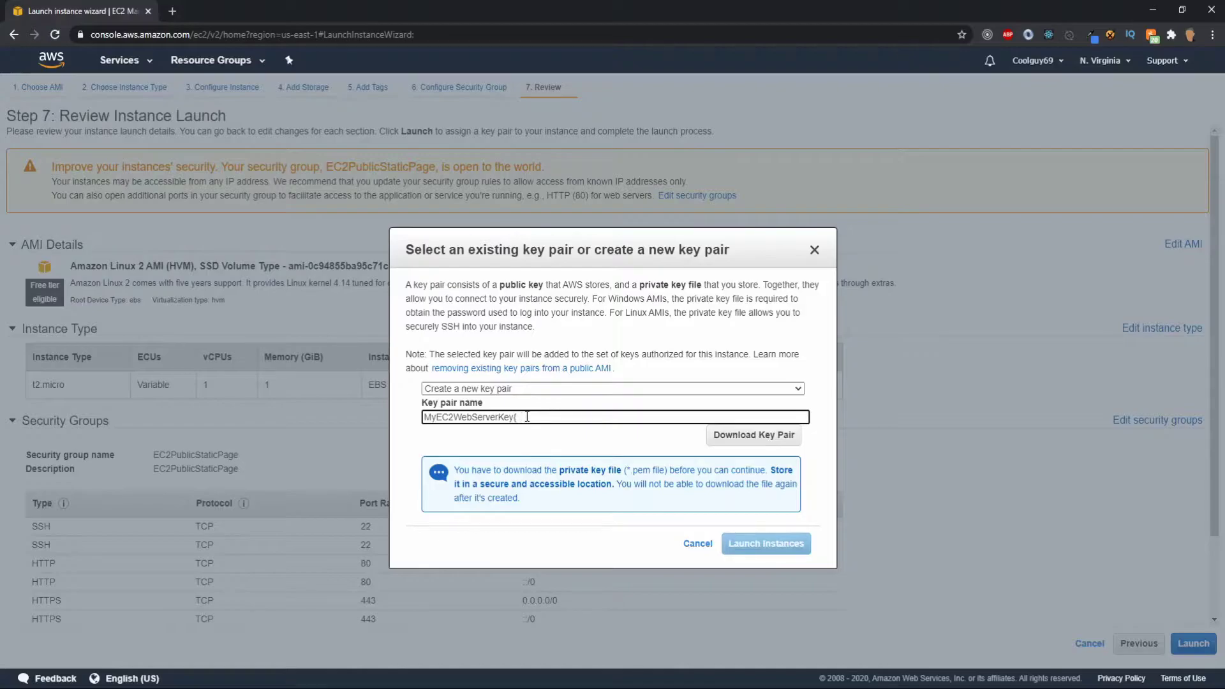
text(air)
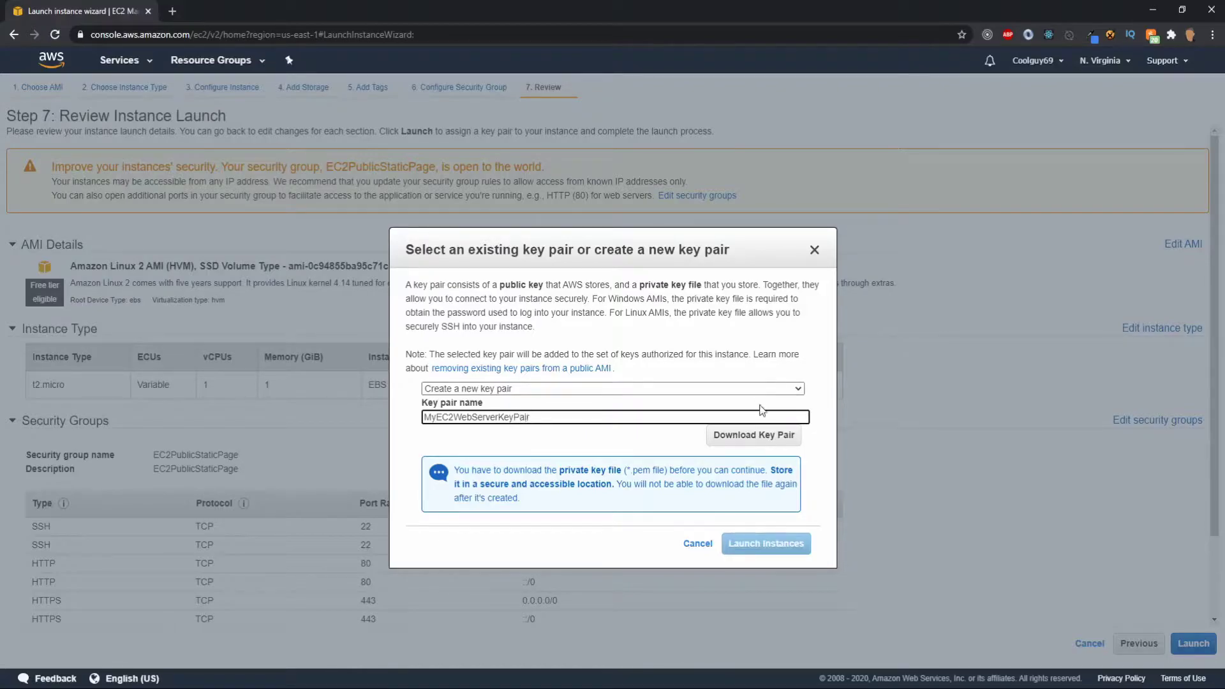
click(762, 435)
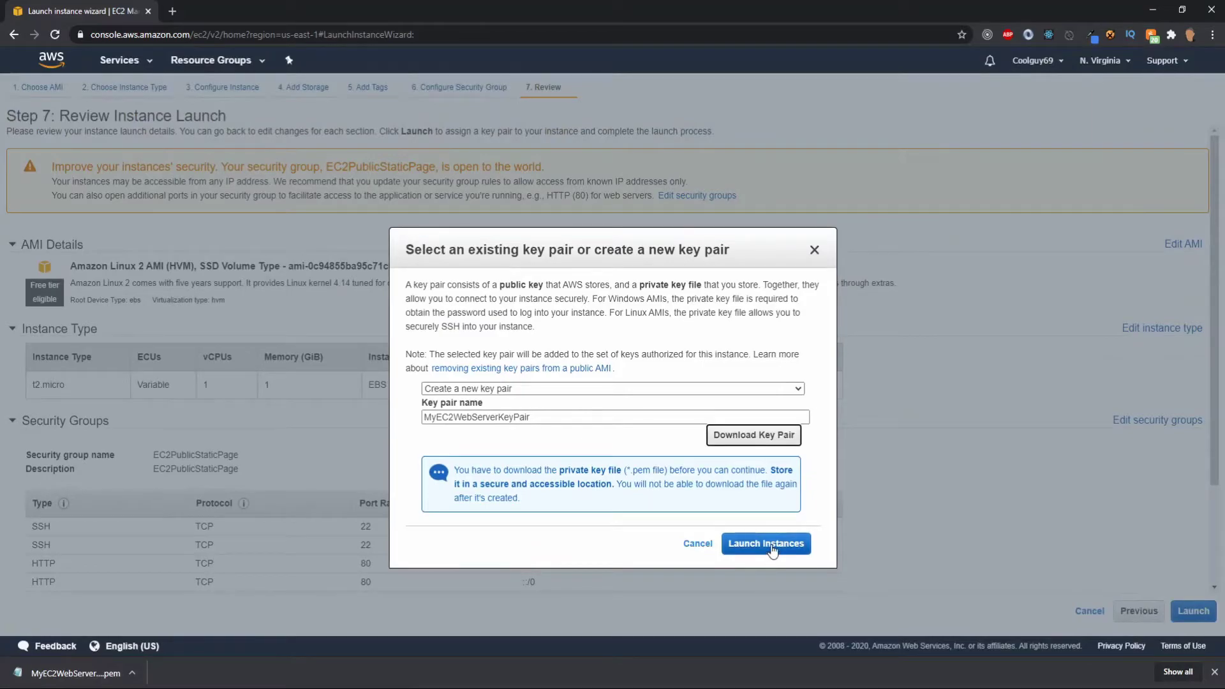
click(771, 547)
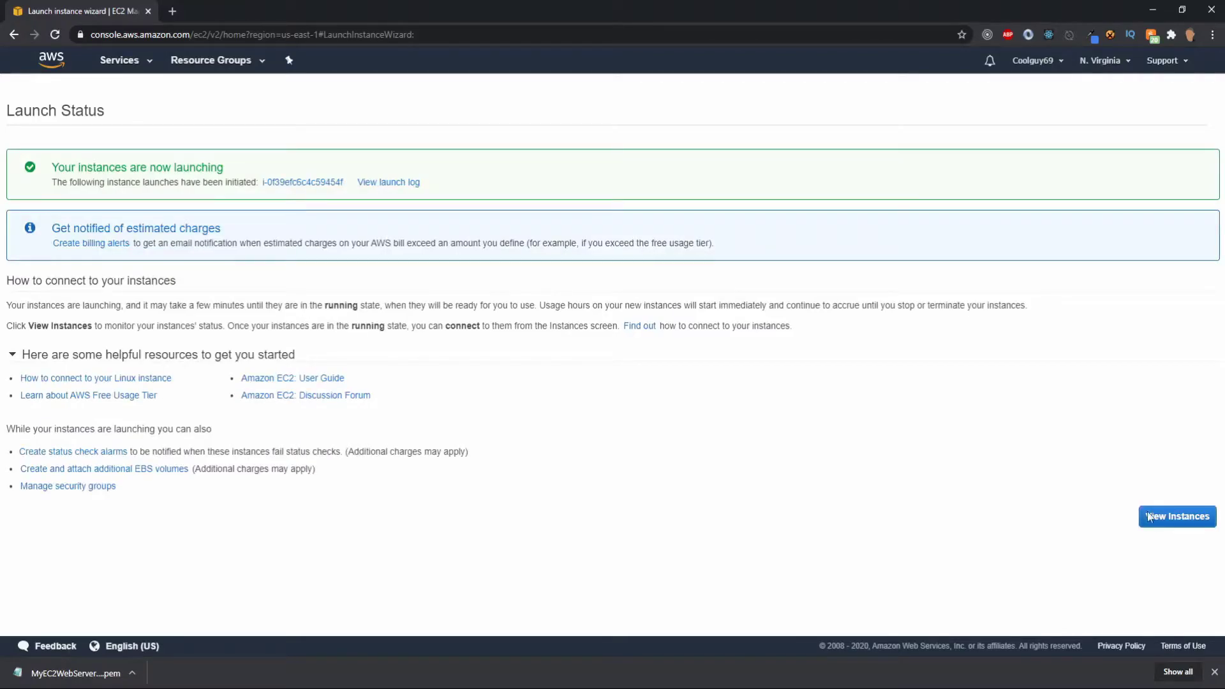
Select Ec2InstanceWebServer in the instances list and connect to it through EC2 Instance Connect with the default user name
click(1179, 517)
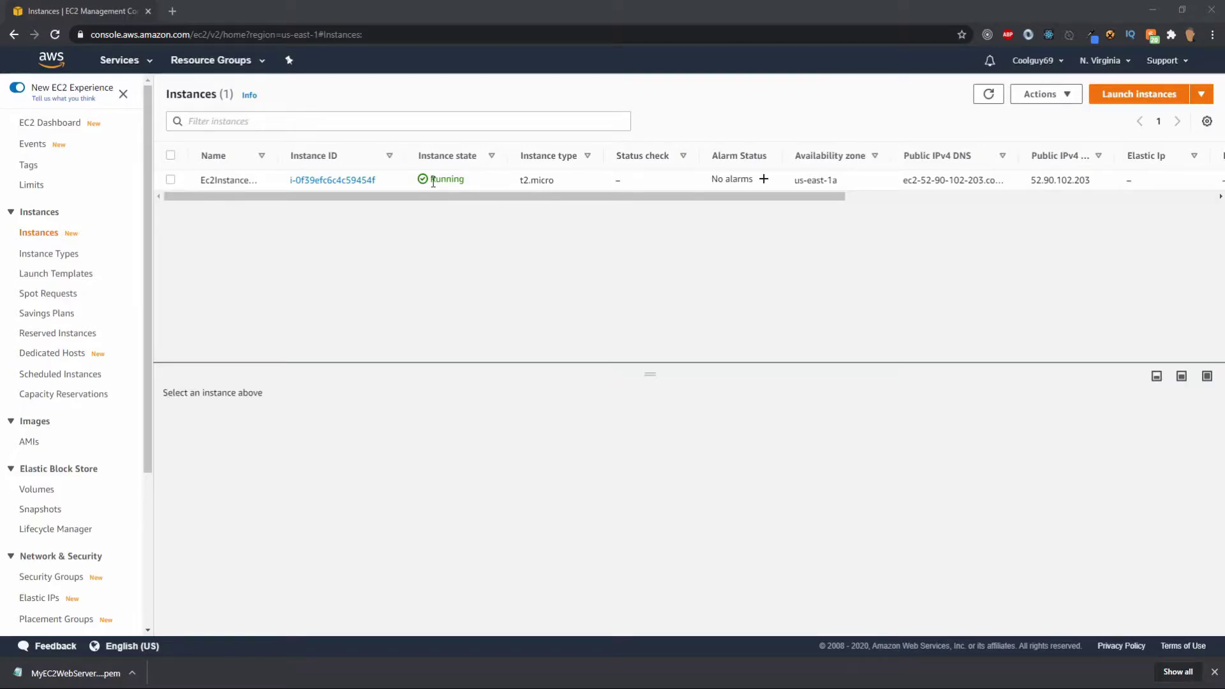
click(171, 179)
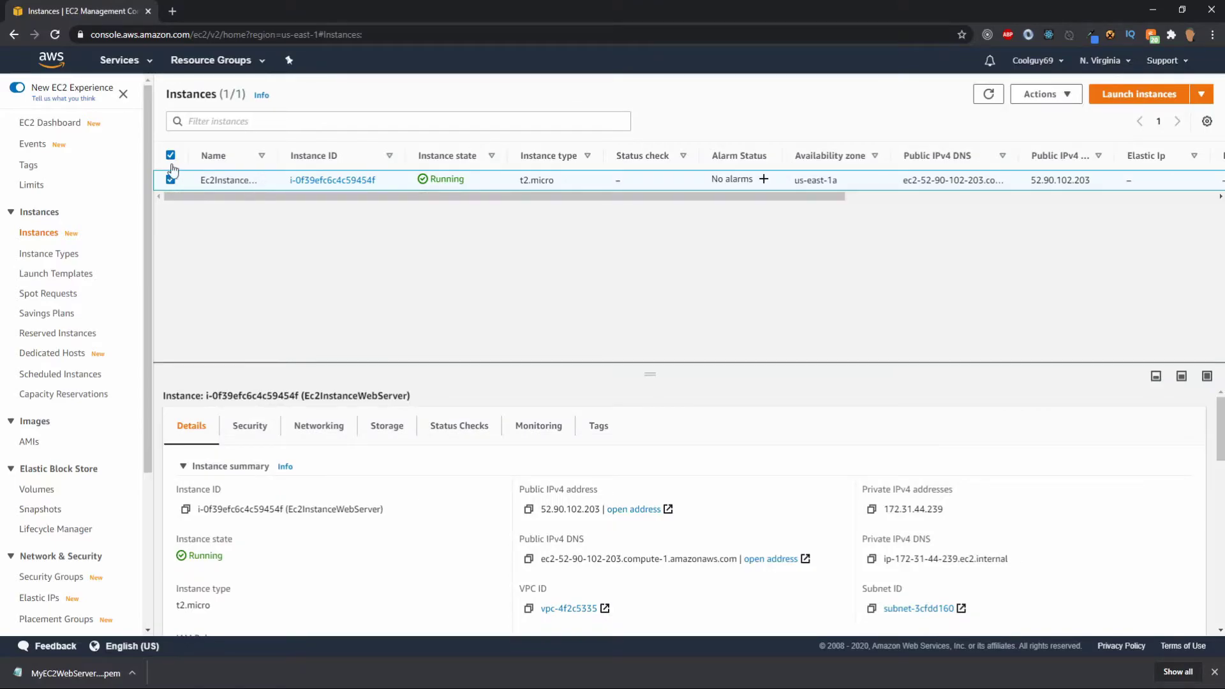
click(1046, 94)
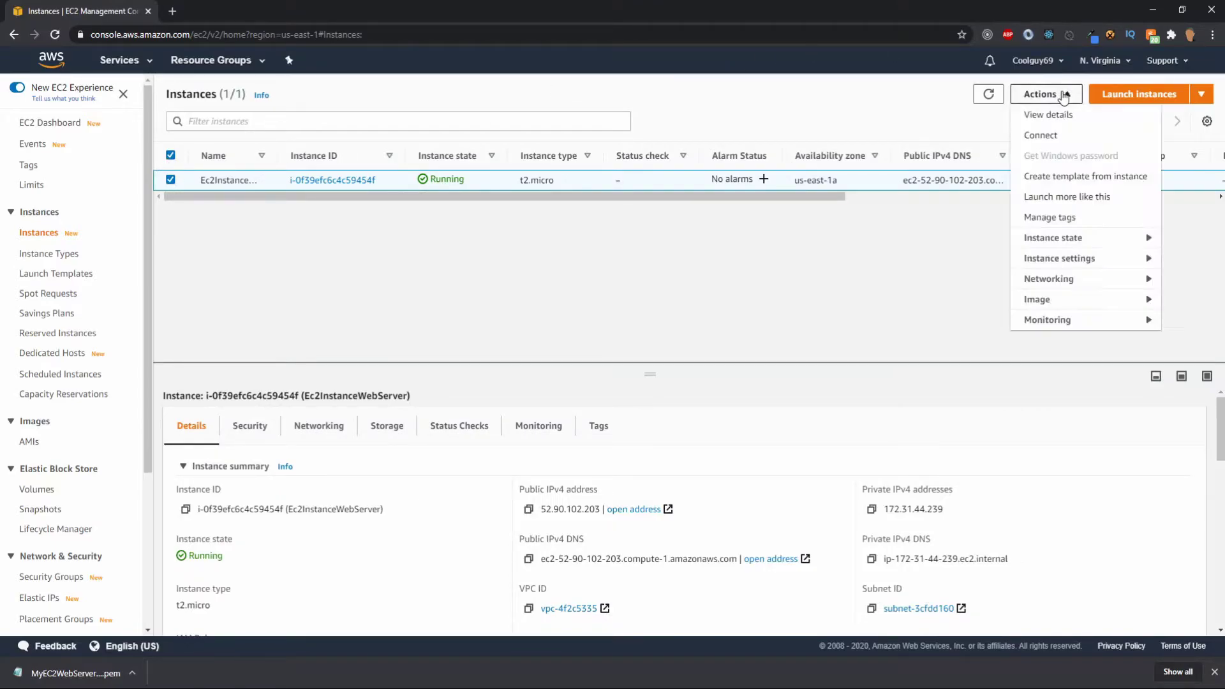
click(1040, 136)
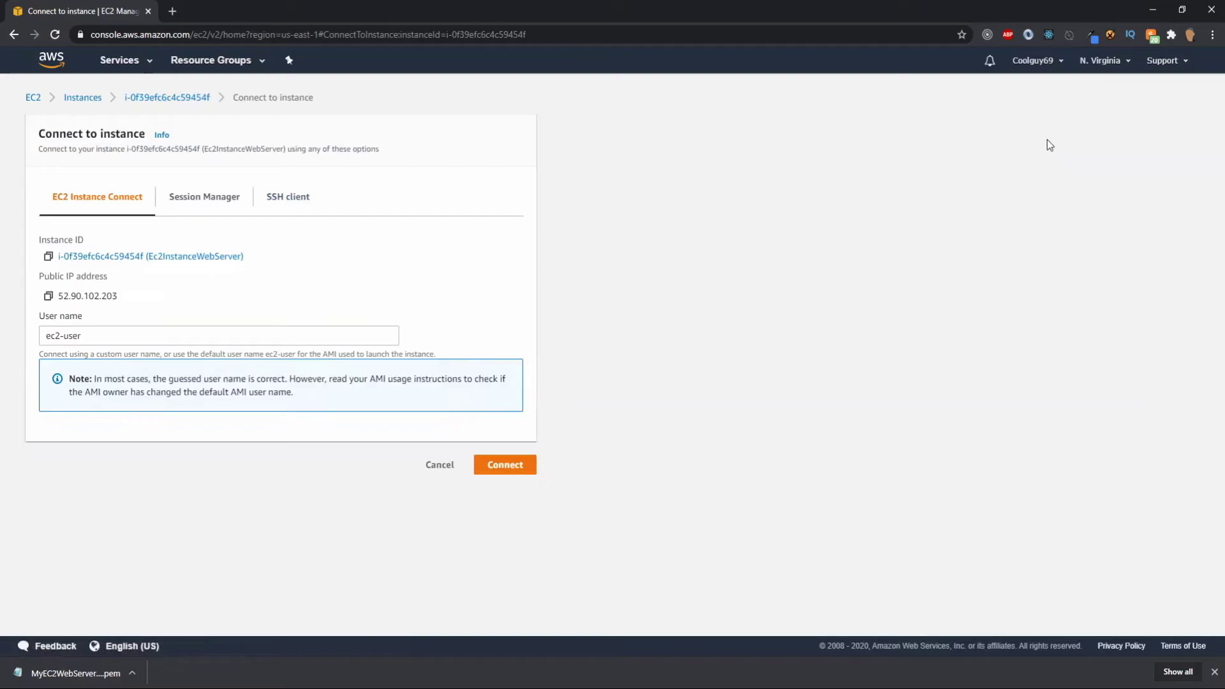
click(161, 203)
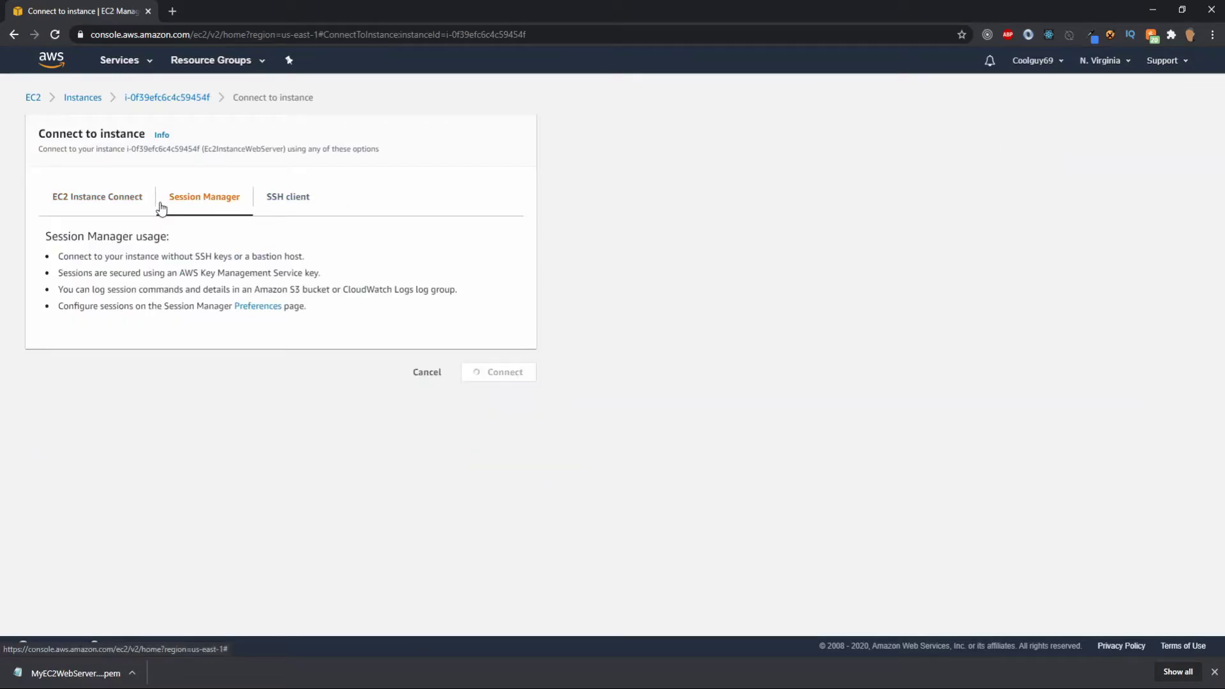
click(288, 198)
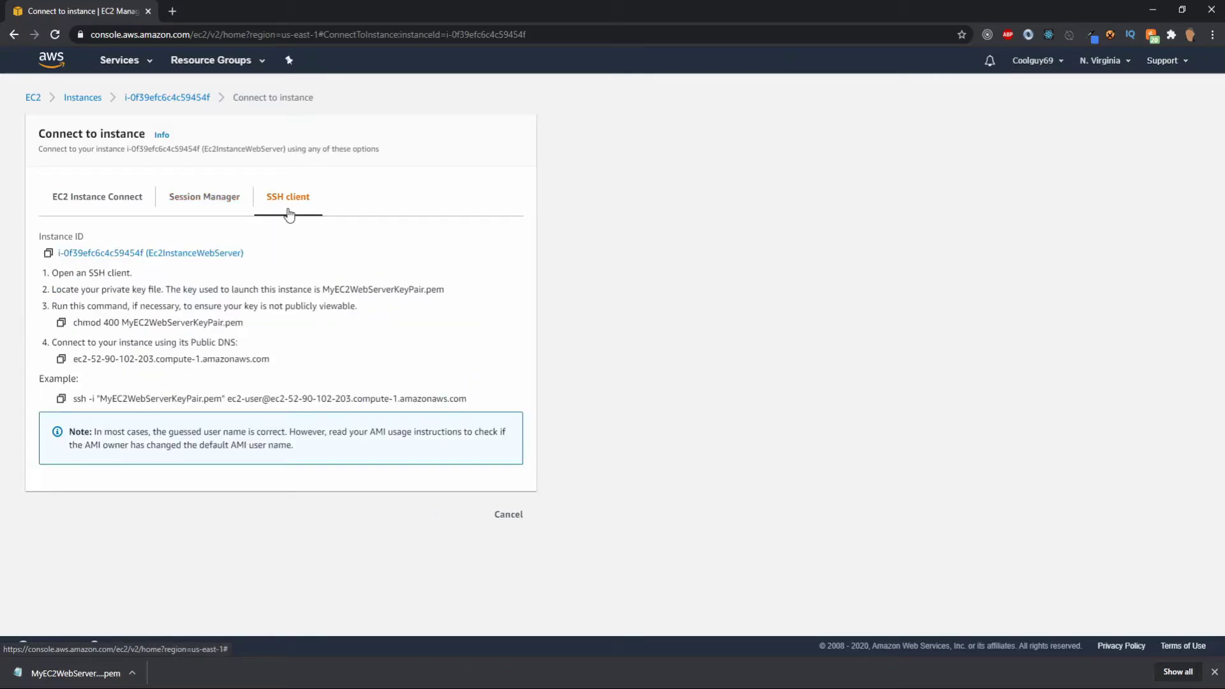
click(122, 202)
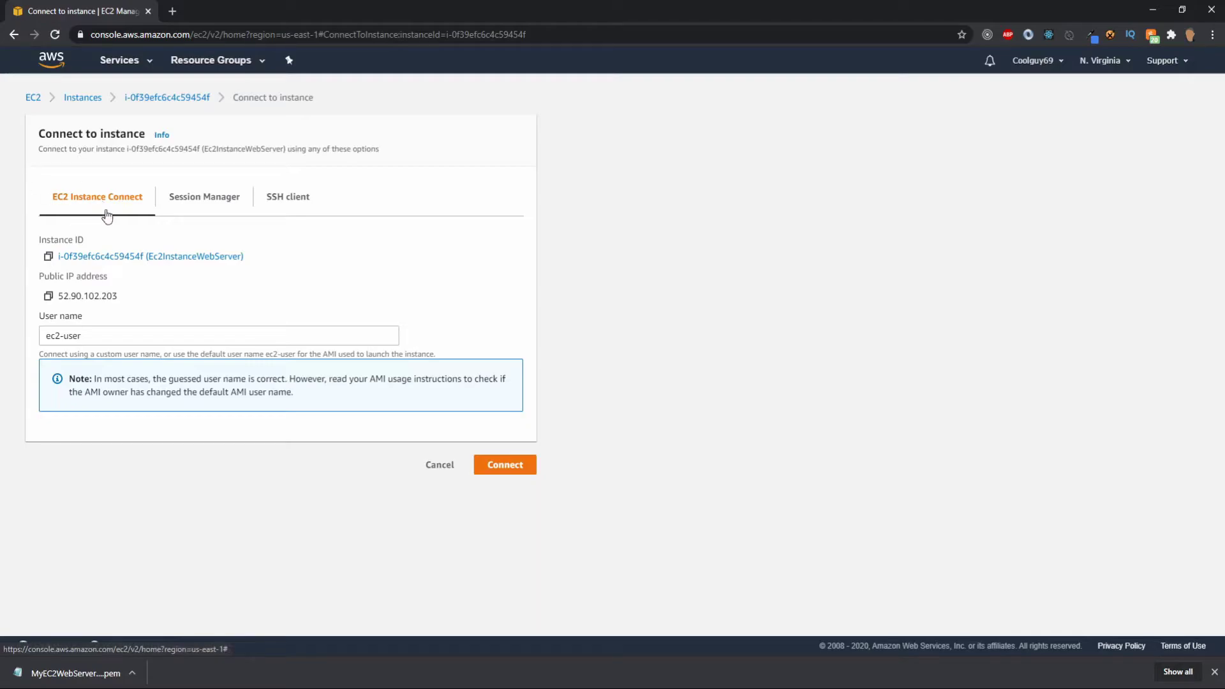
click(503, 465)
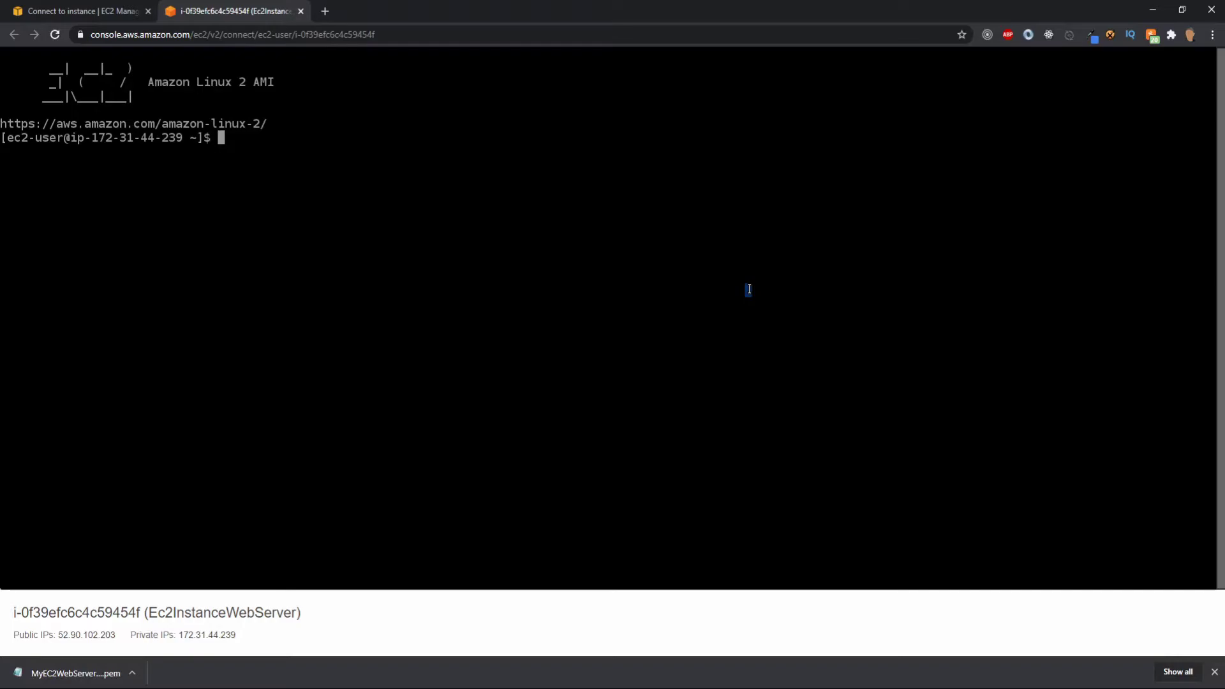
Switch to a root shell with sudo -s and update the installed packages with yum -y update
text(sudo -s)
key(Return)
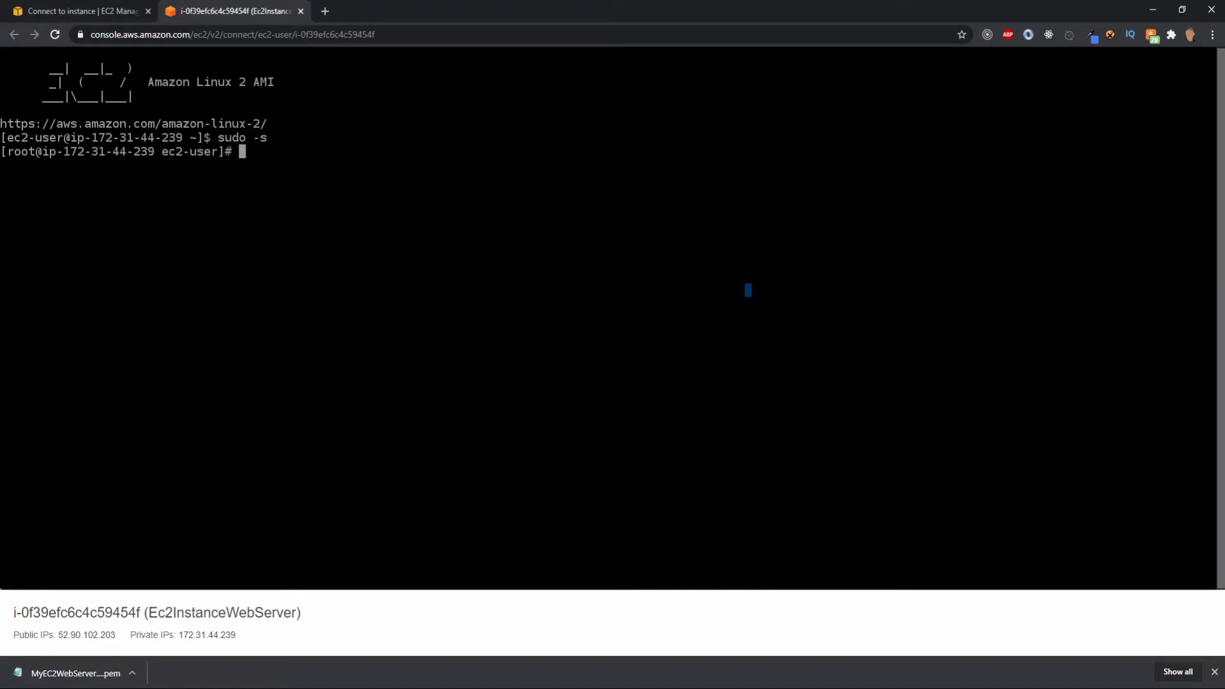
text(yum -y update)
key(Return)
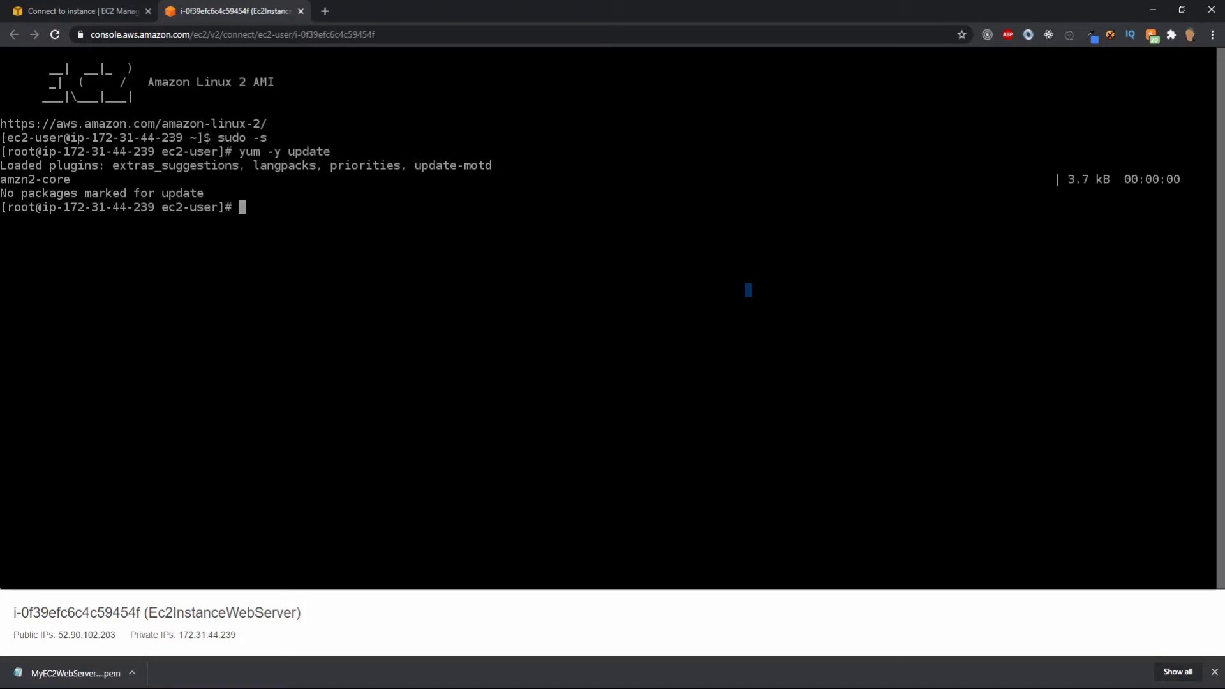
Install the Apache web server with yum install httpd and accept the installation with y
text(yum install httpd)
key(Return)
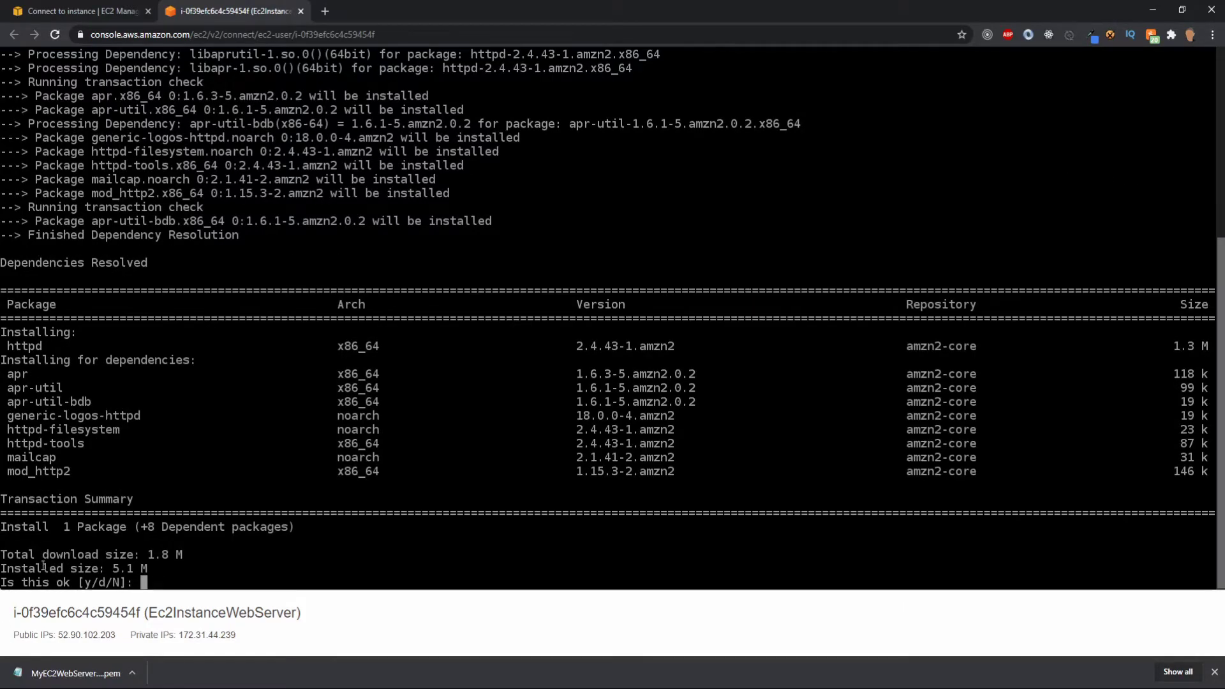
scroll(43, 566, up, 1)
scroll(43, 566, down, 1)
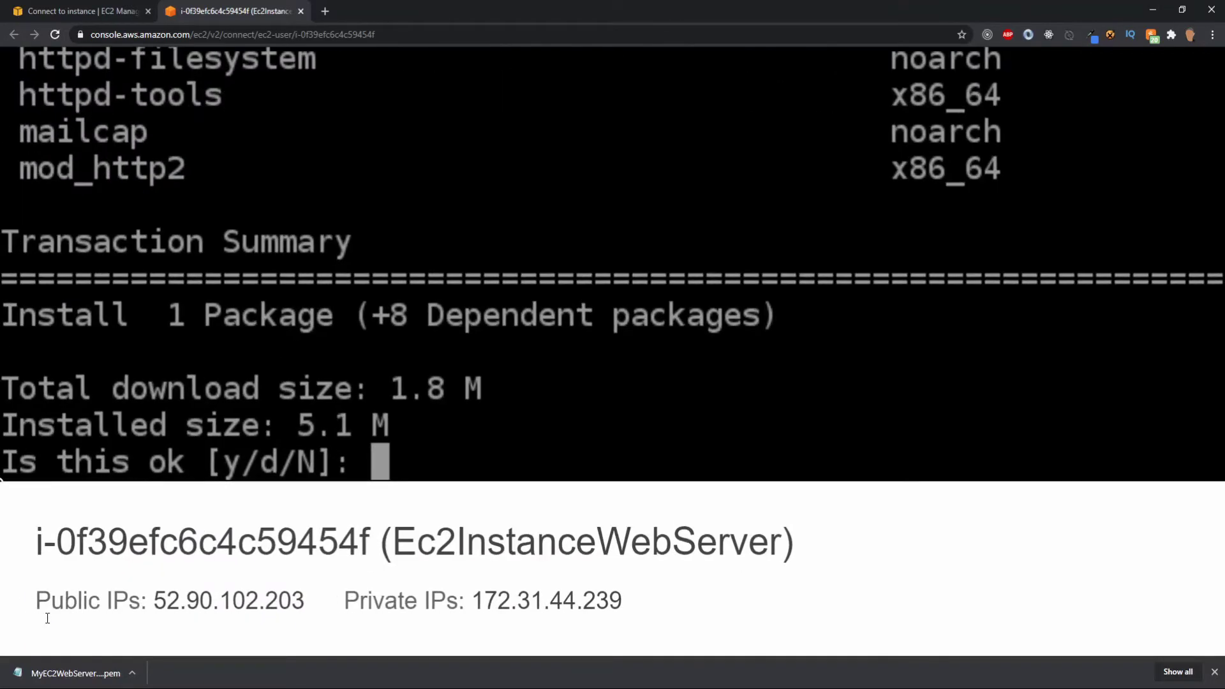
scroll(47, 618, up, 1)
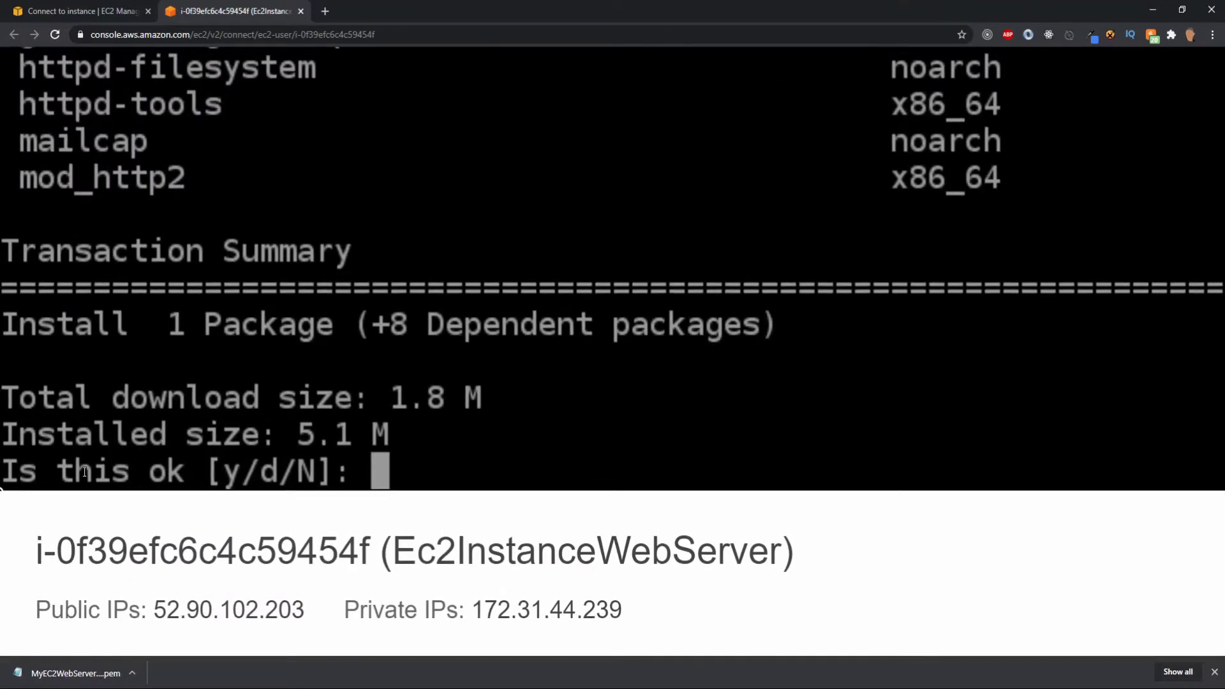
text(y)
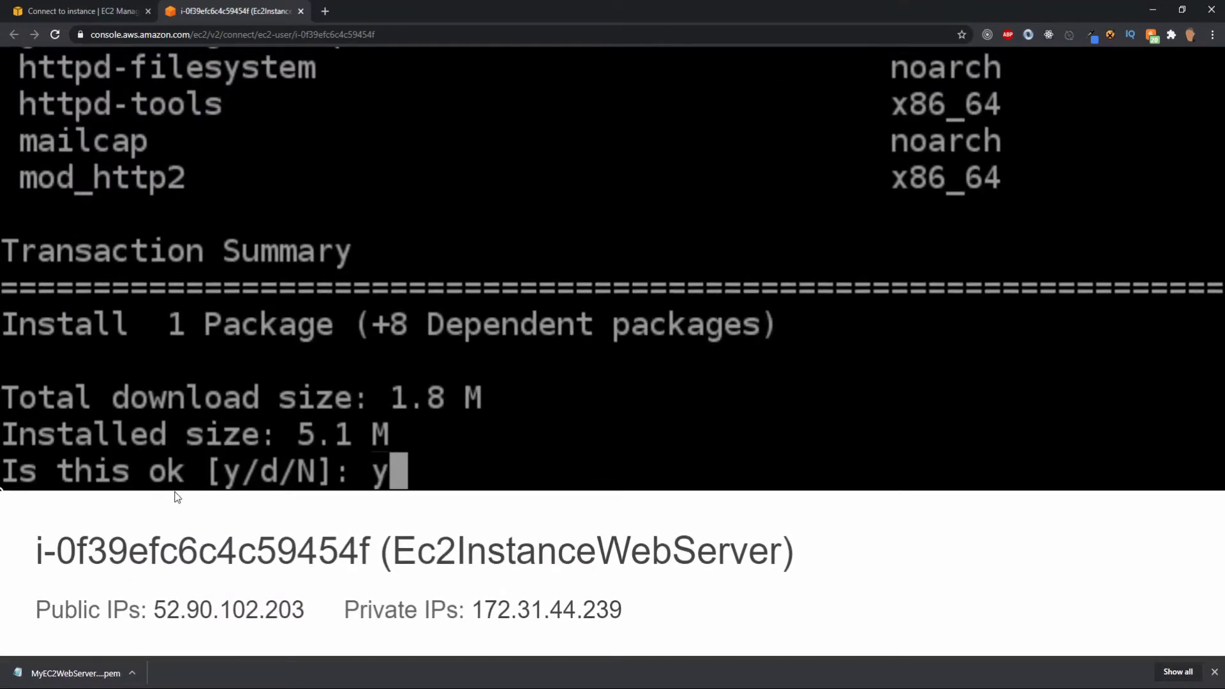
key(Return)
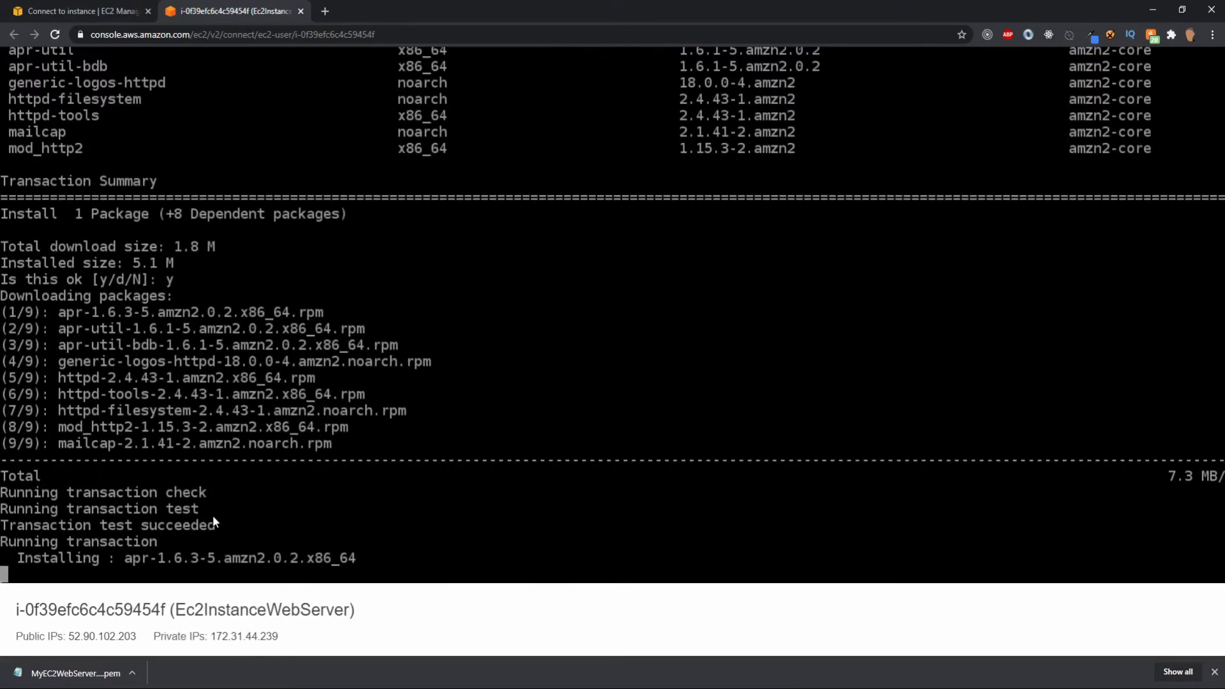
key(ctrl+minus)
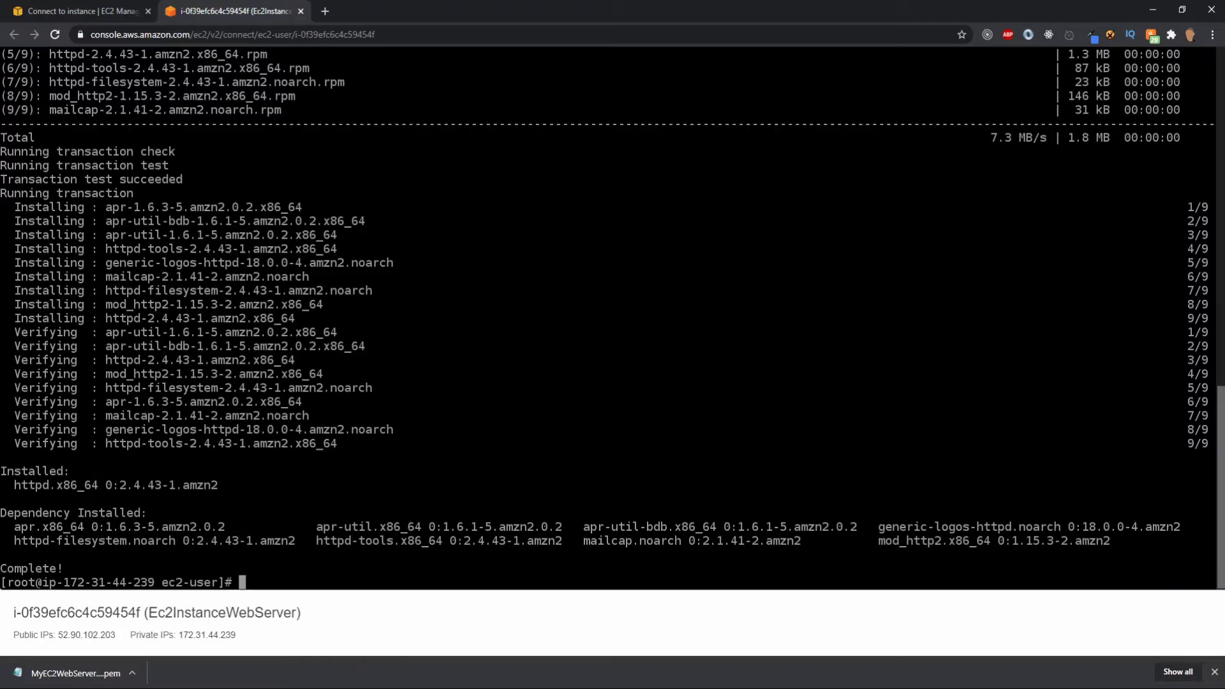
Examine the description of the Apache HTTP Server in the Google search results for apache
click(988, 288)
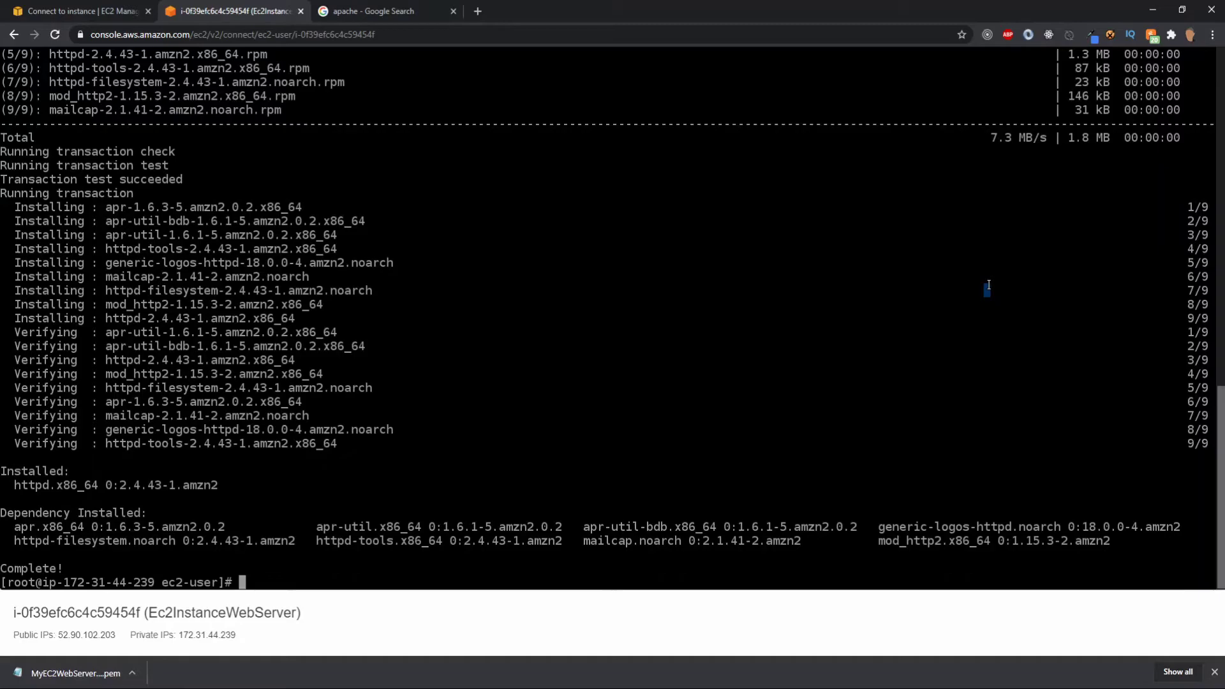
click(423, 13)
key(ctrl+plus)
key(ctrl+plus)
key(ctrl+plus)
key(ctrl+plus)
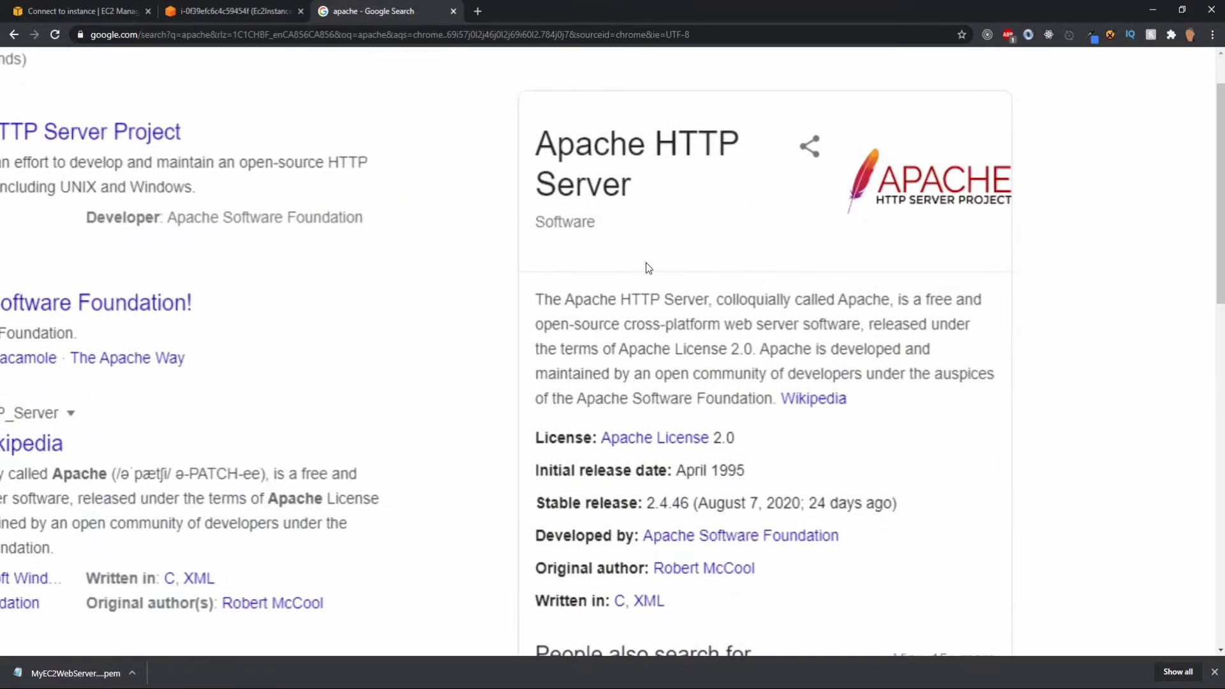
scroll(645, 268, right, 1)
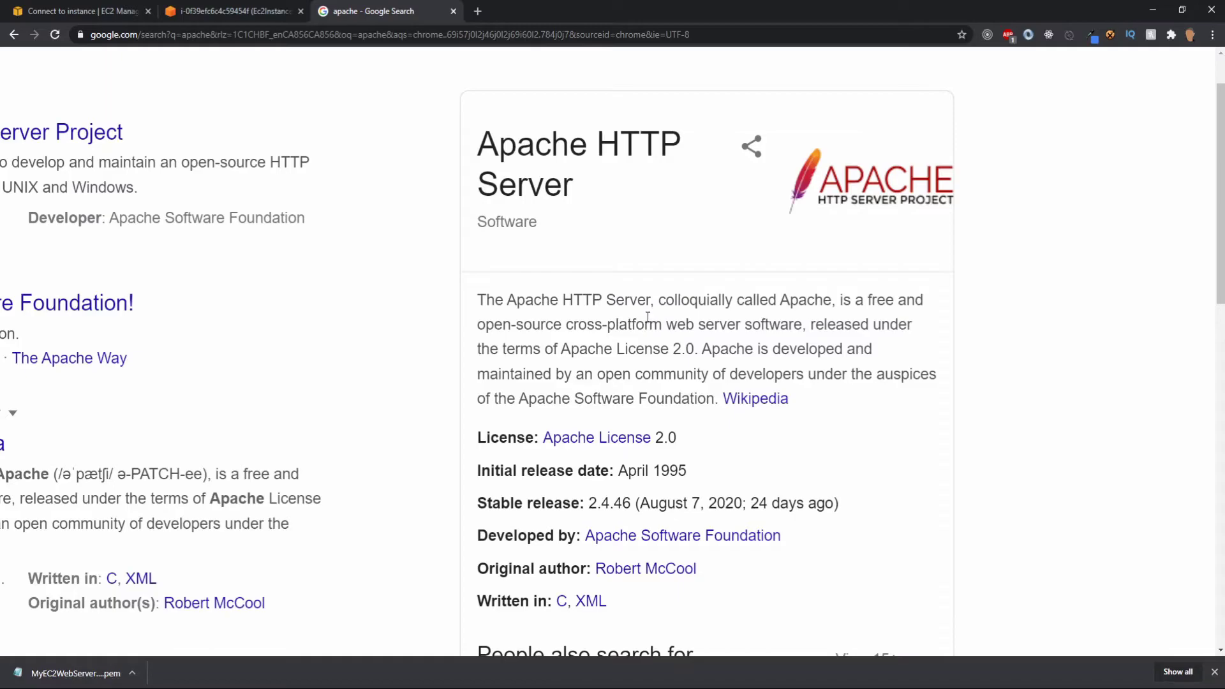
scroll(633, 334, left, 2)
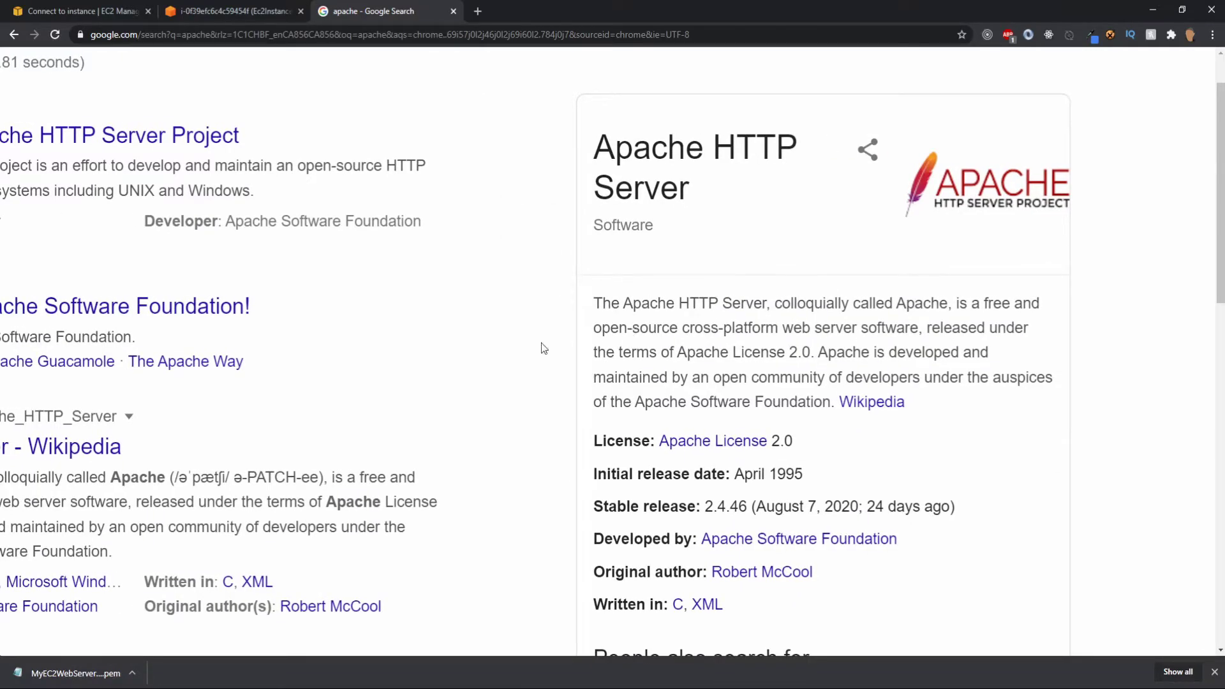
Return to the instance's terminal and start the Apache server with service httpd start
click(242, 12)
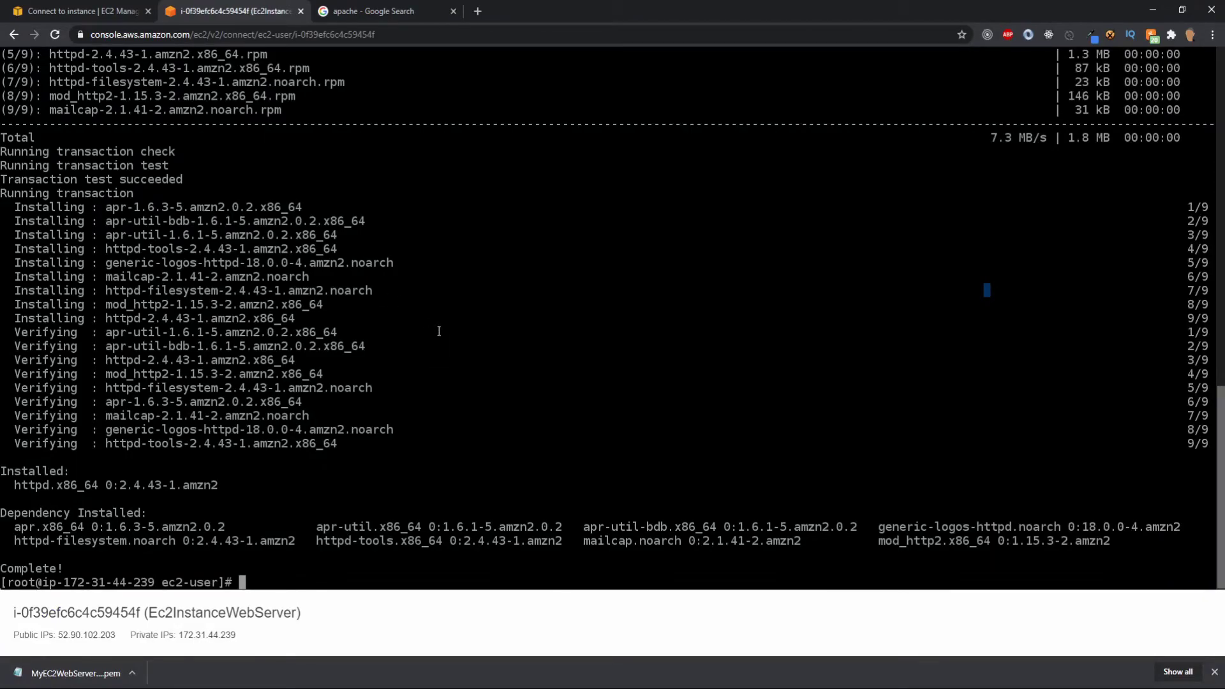
text(service httpd start)
key(Return)
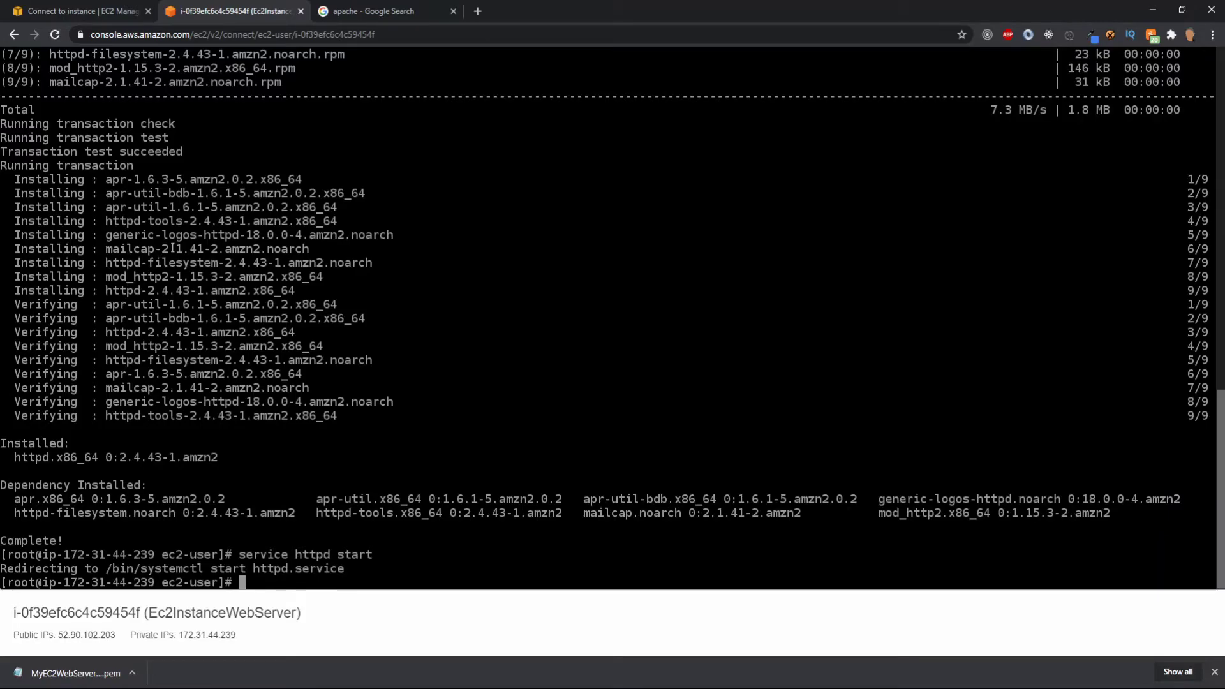
Copy the public IPv4 address from the instance's summary and load it in a new browser tab to test the web server
click(77, 11)
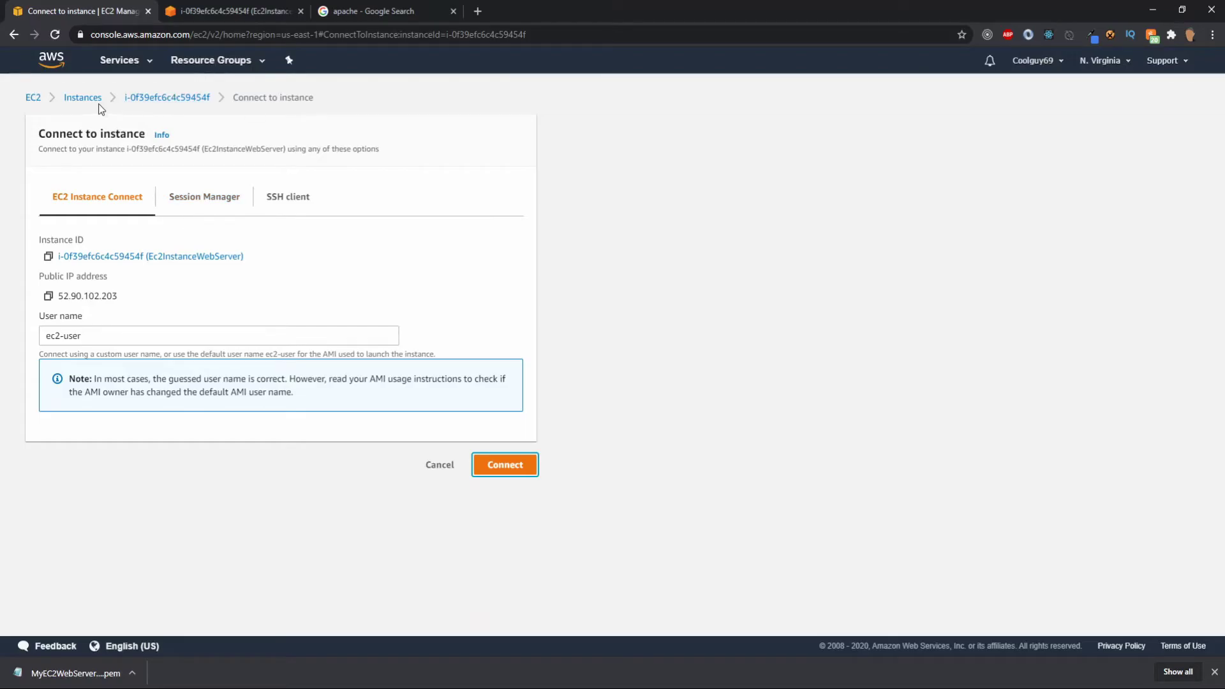
click(182, 100)
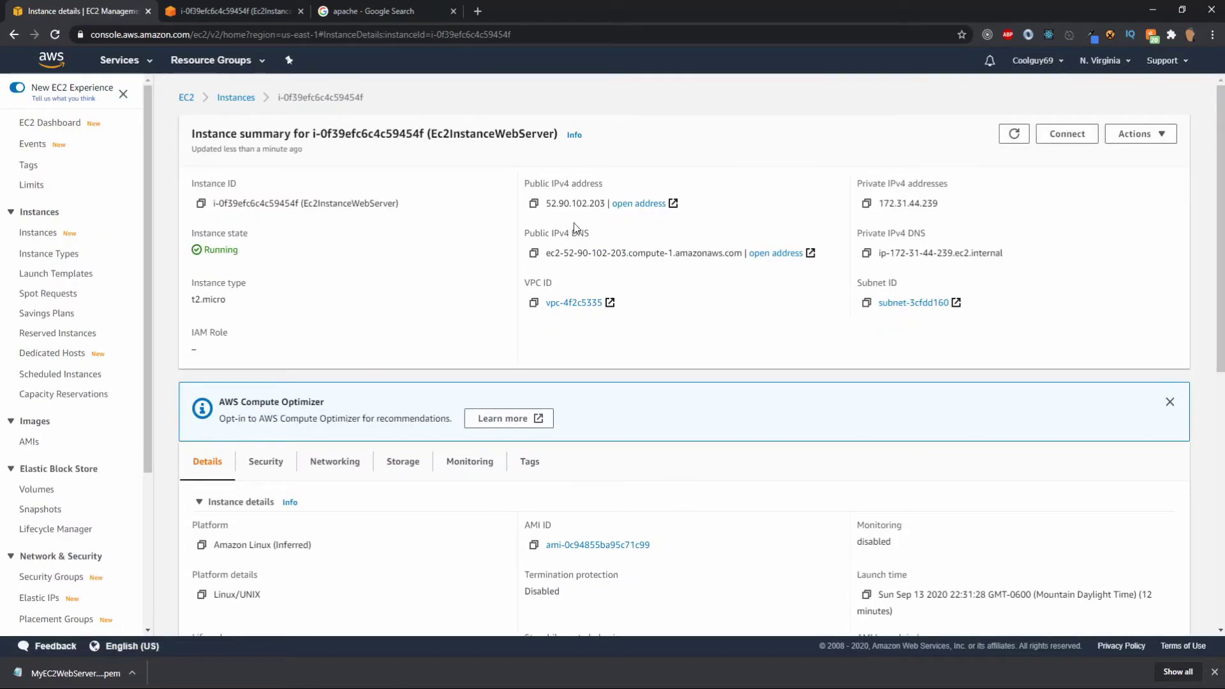
click(534, 202)
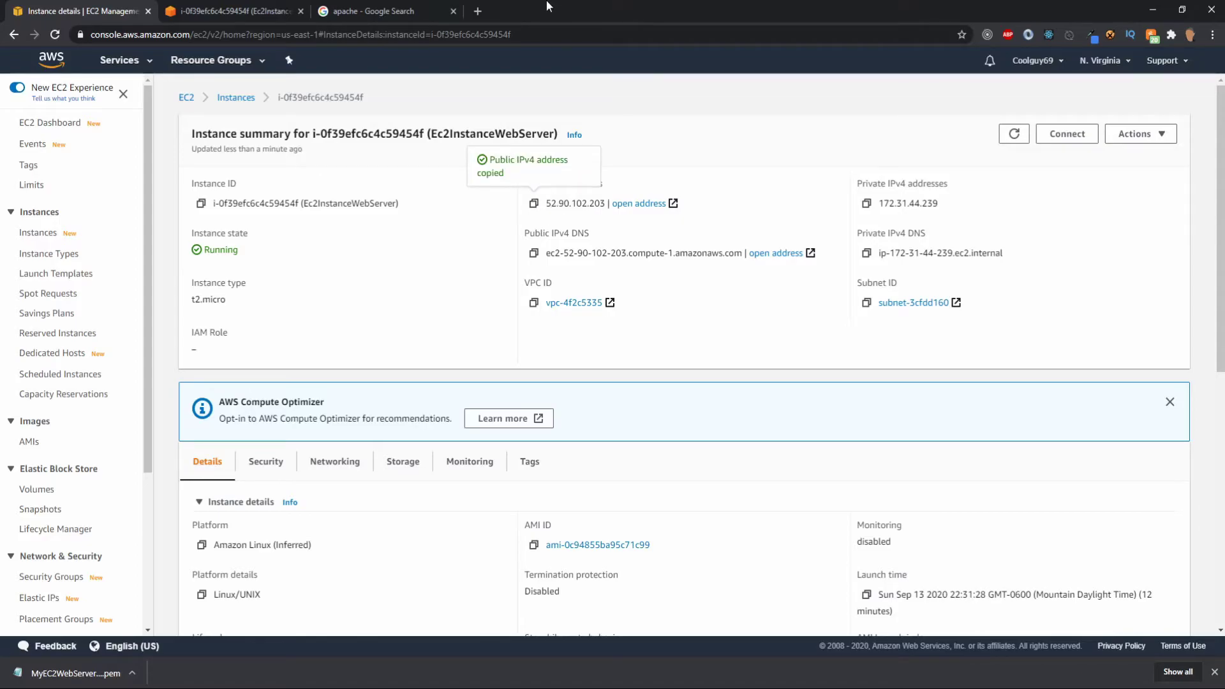
click(479, 9)
key(ctrl+v)
key(Return)
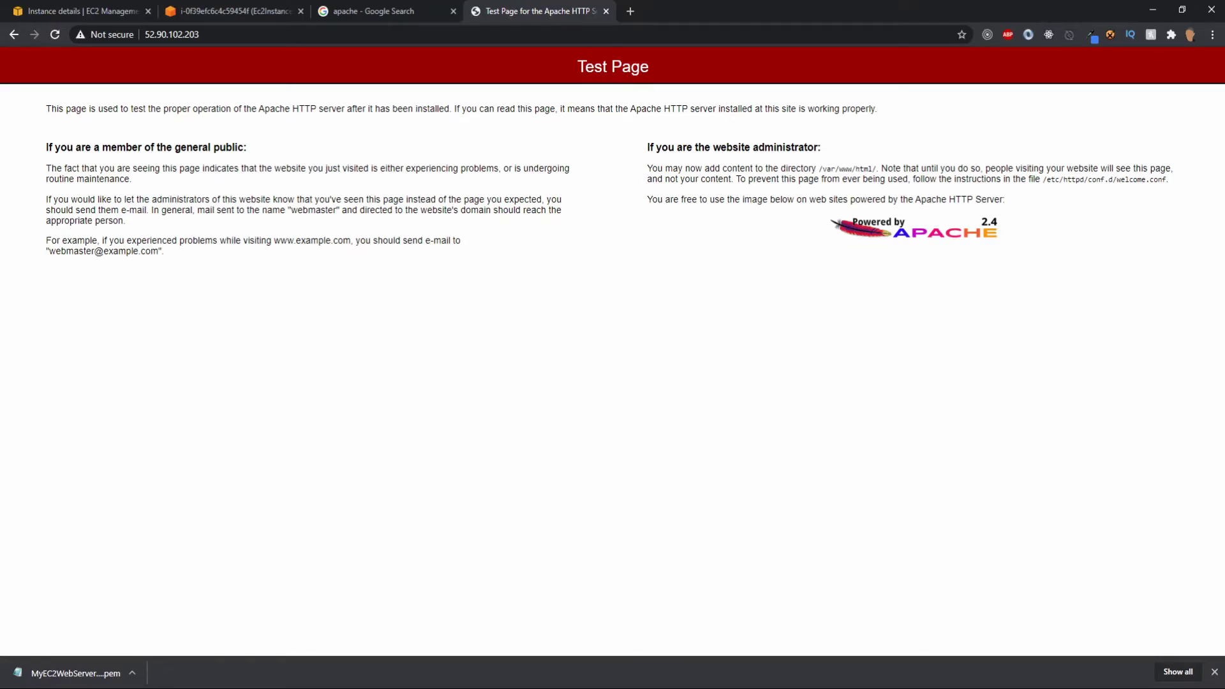
Return to the instance's terminal and change the working directory to /var/www/html/
click(922, 438)
click(231, 11)
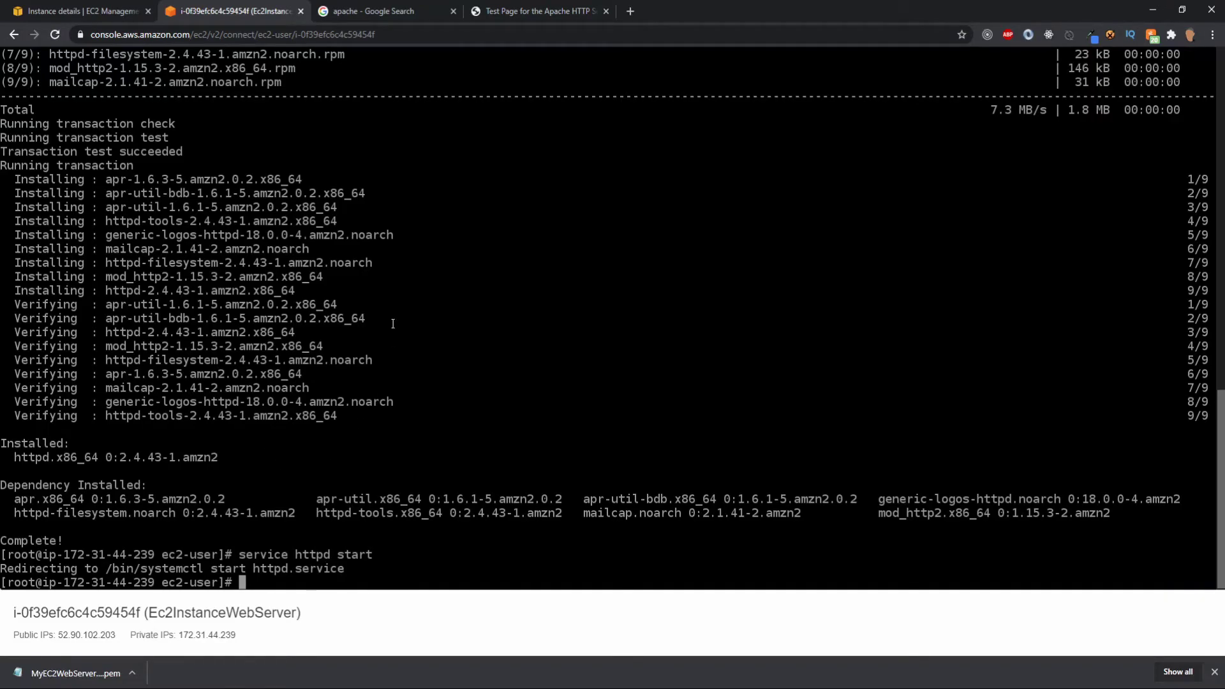
text(cd)
key(Return)
text(cd)
text(var/)
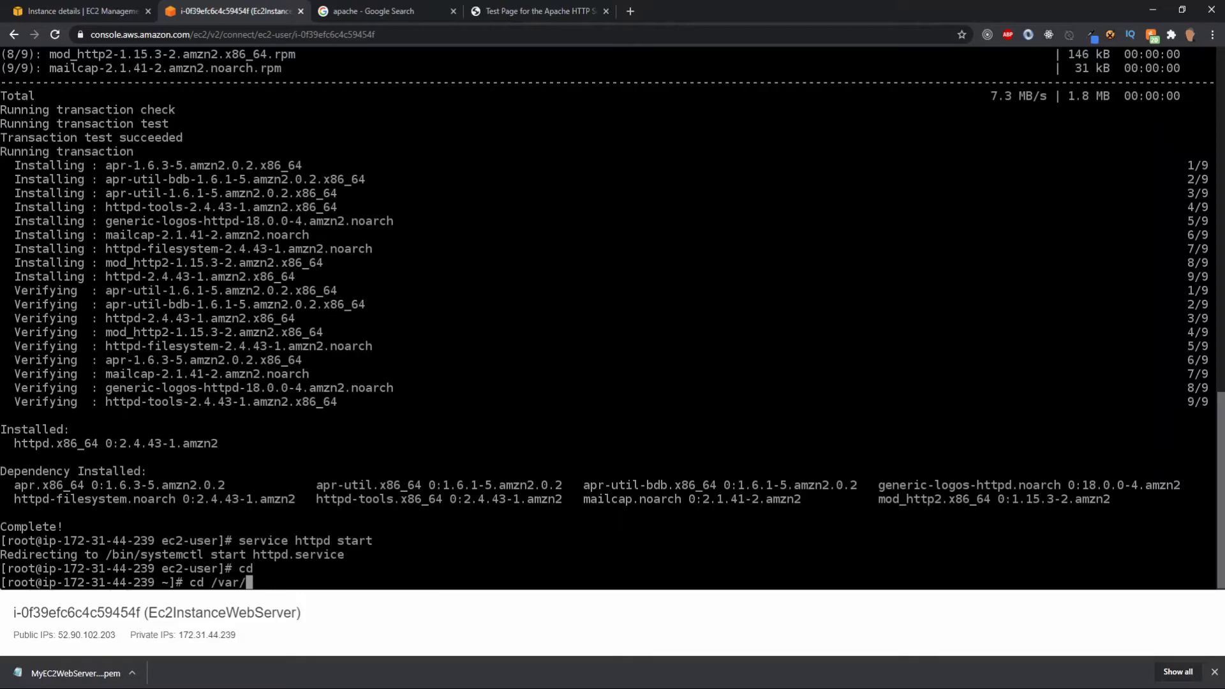
text(www/html/)
key(Return)
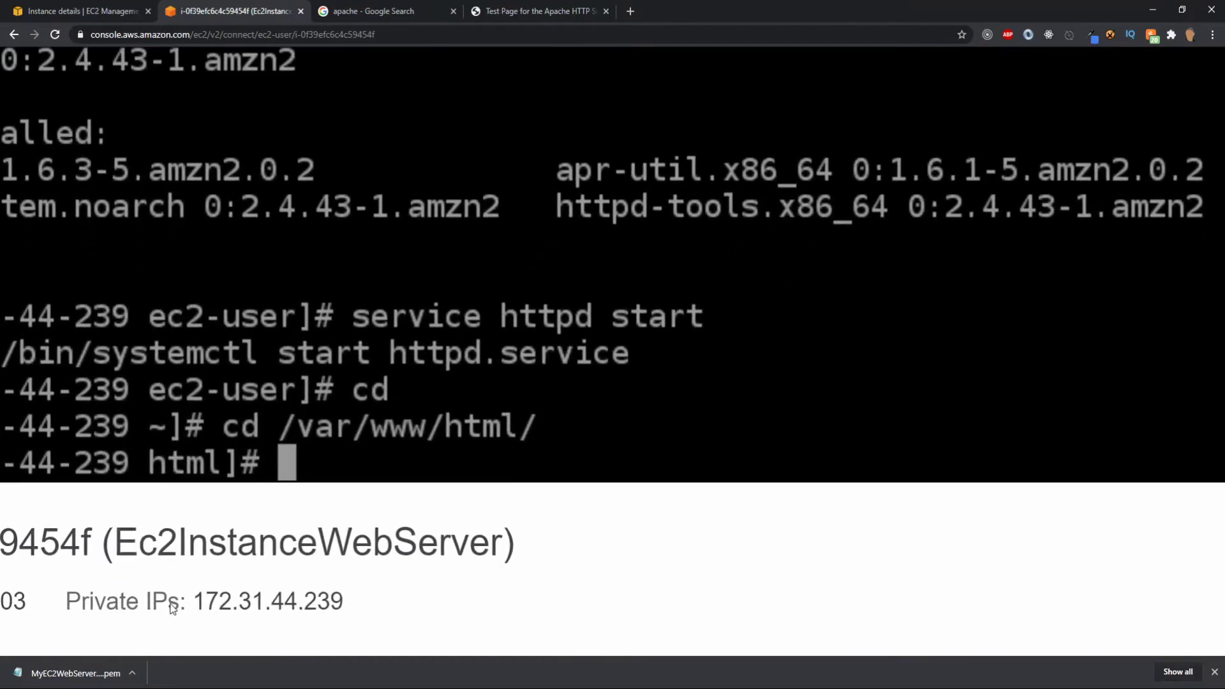
Create an empty index.html file with touch and open it in the nano editor
text(touch )
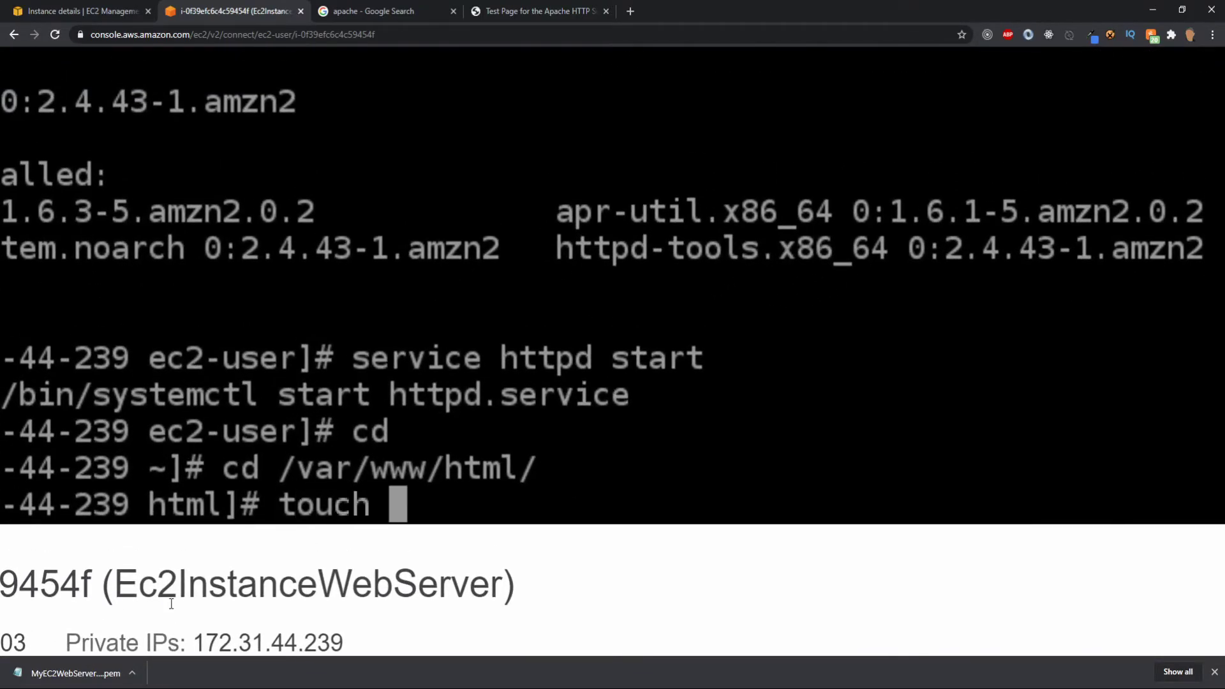
text(index.html)
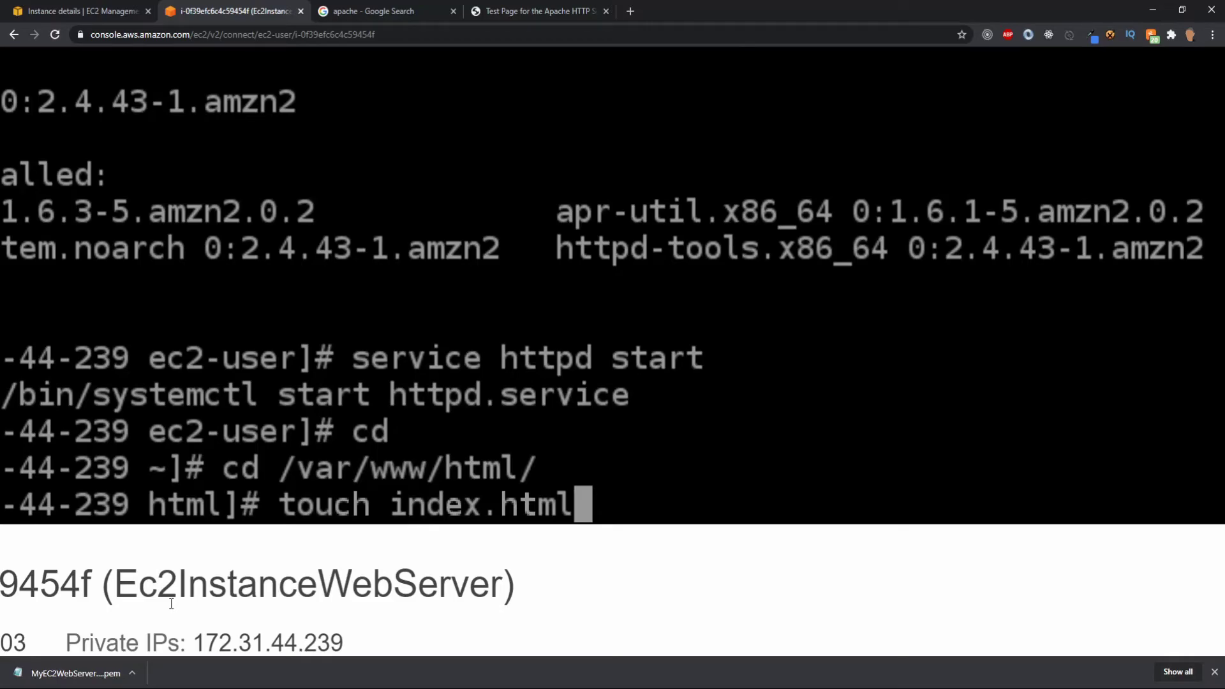
key(Return)
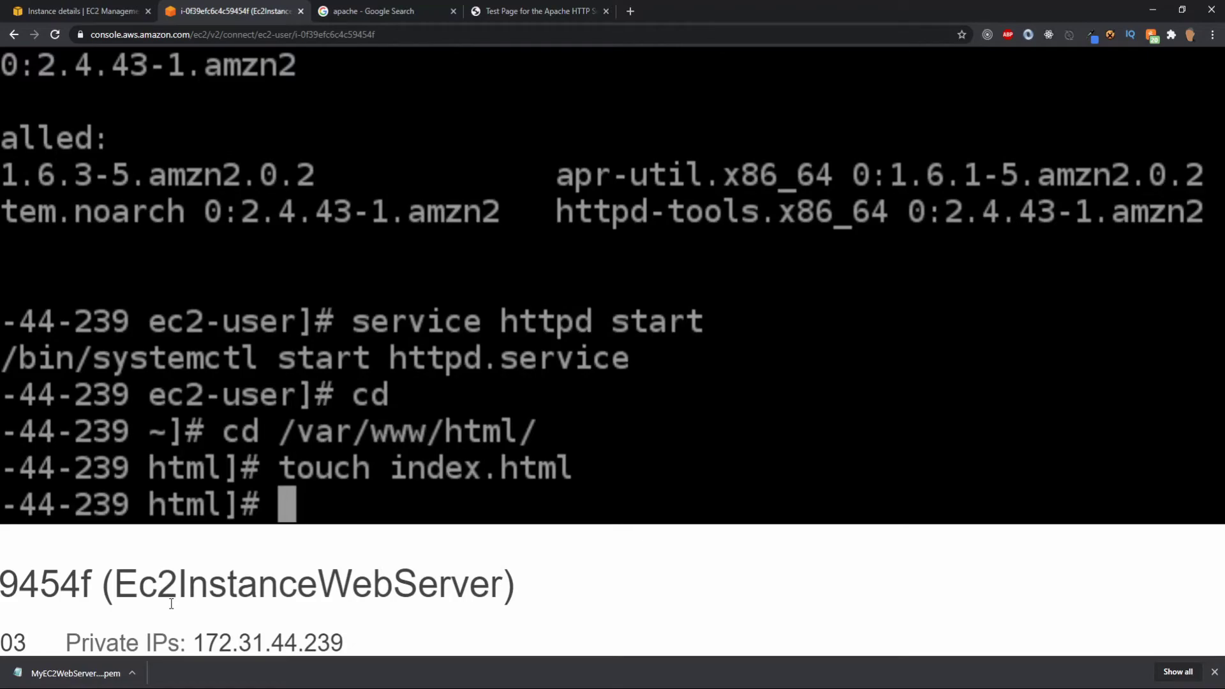
text(nano in)
key(Tab)
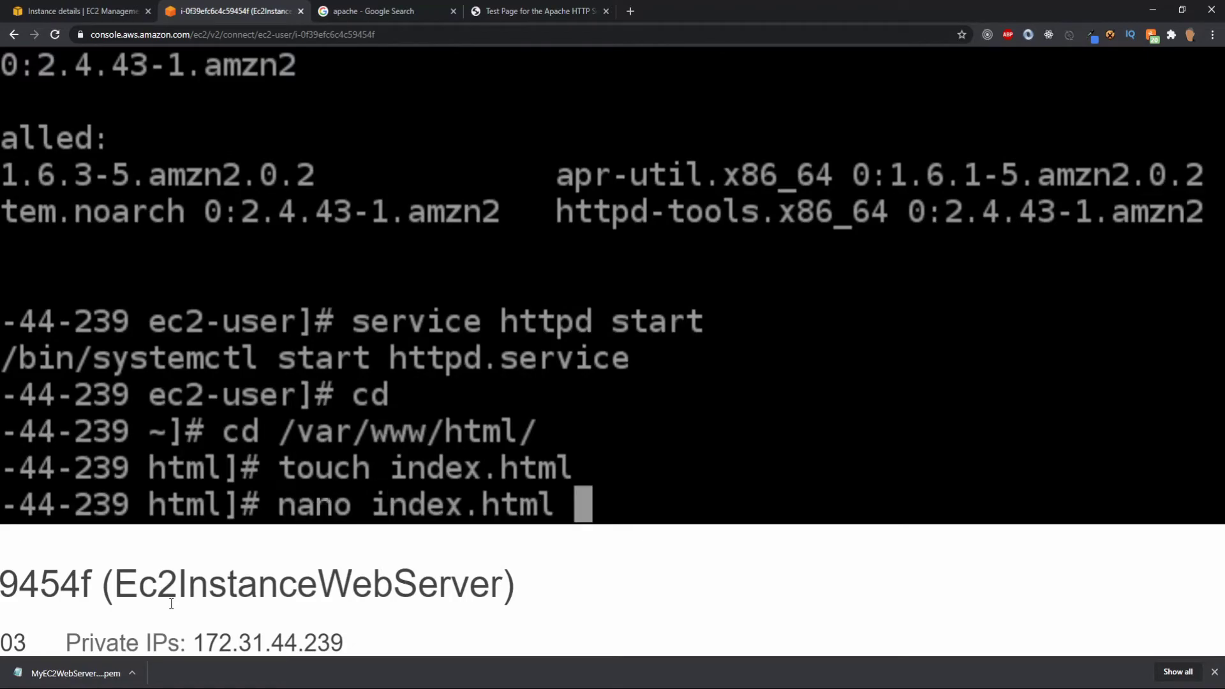
key(Return)
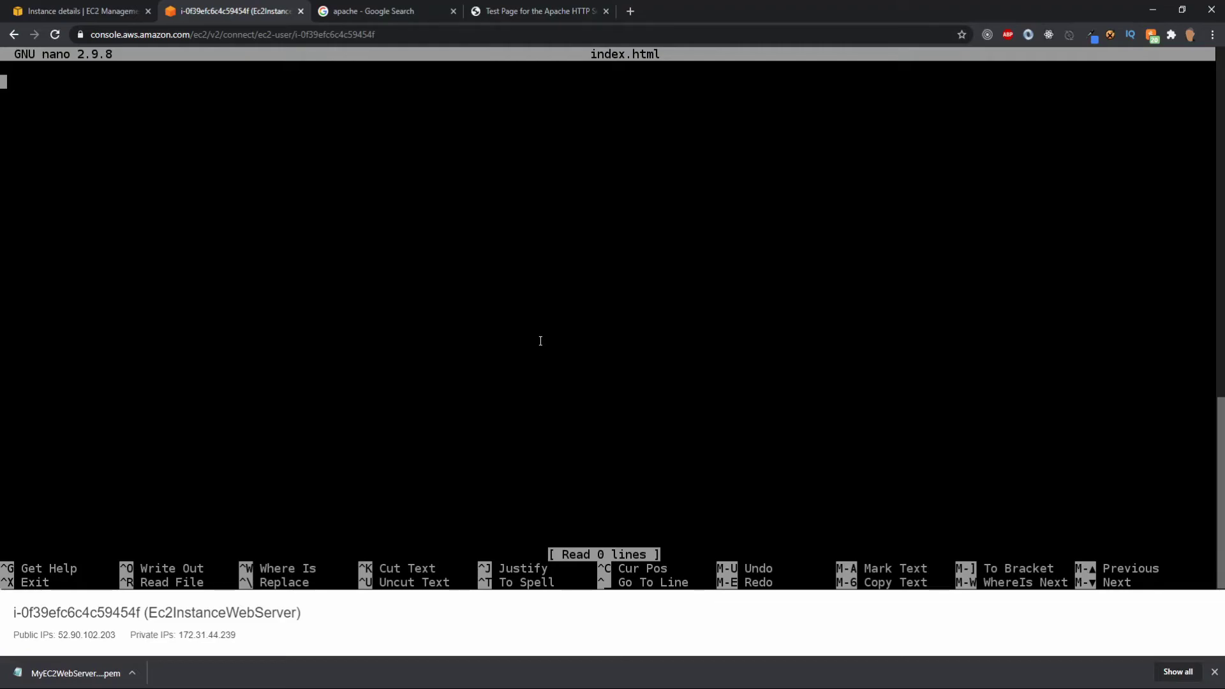
Write <HTML>WOW YOU ARE ON MY WEBISTE YOU ARE GUD! :)</HTML> as the content of index.html
text(<HTML></HTML>)
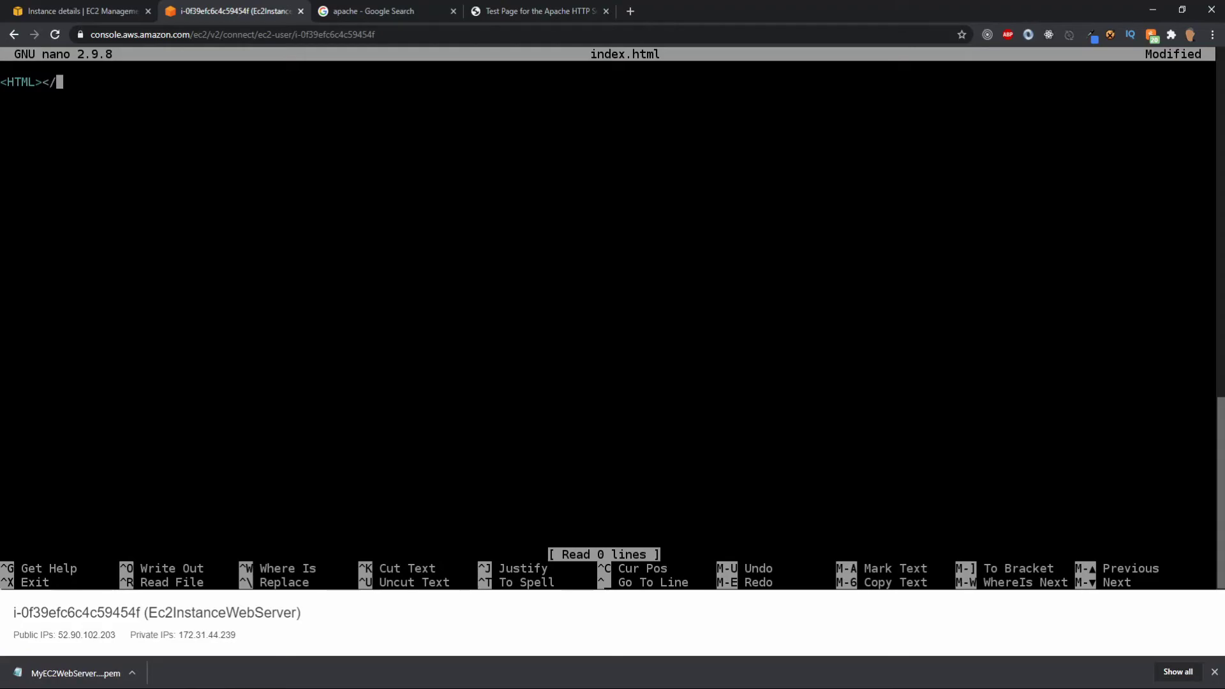
key(Left)
key(Left)
key(Left)
key(Left)
key(Left)
key(Left)
key(Left)
text(WOW YOU ARE O)
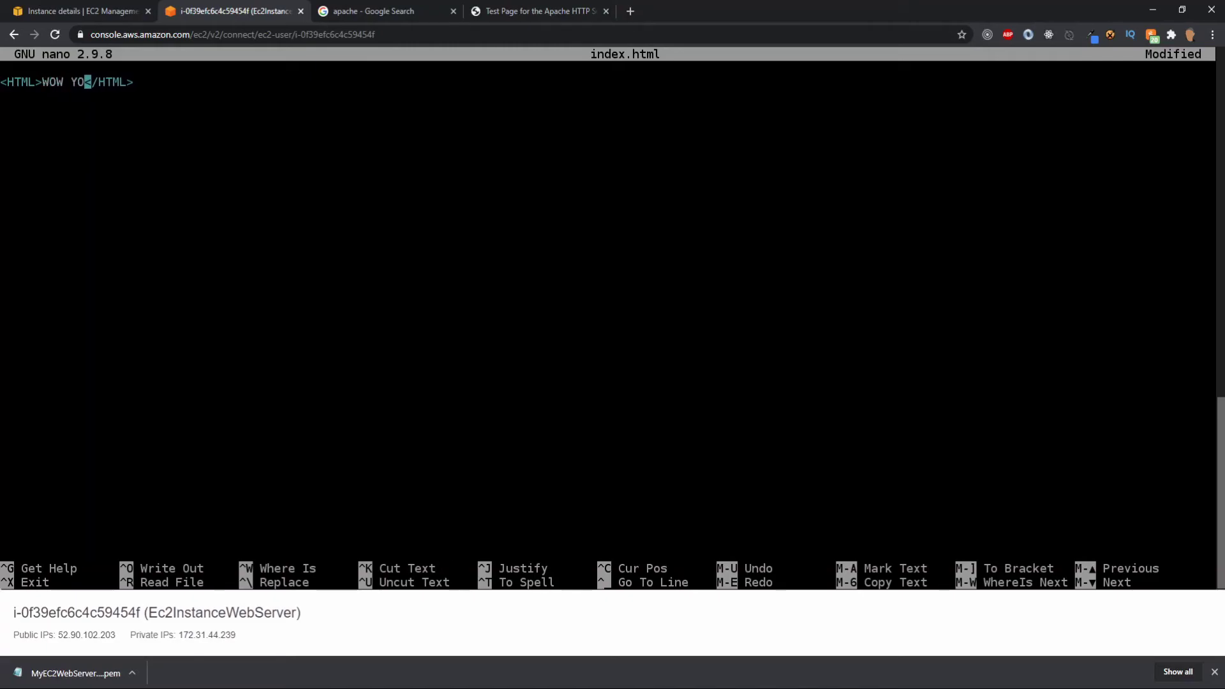
text(N MY )
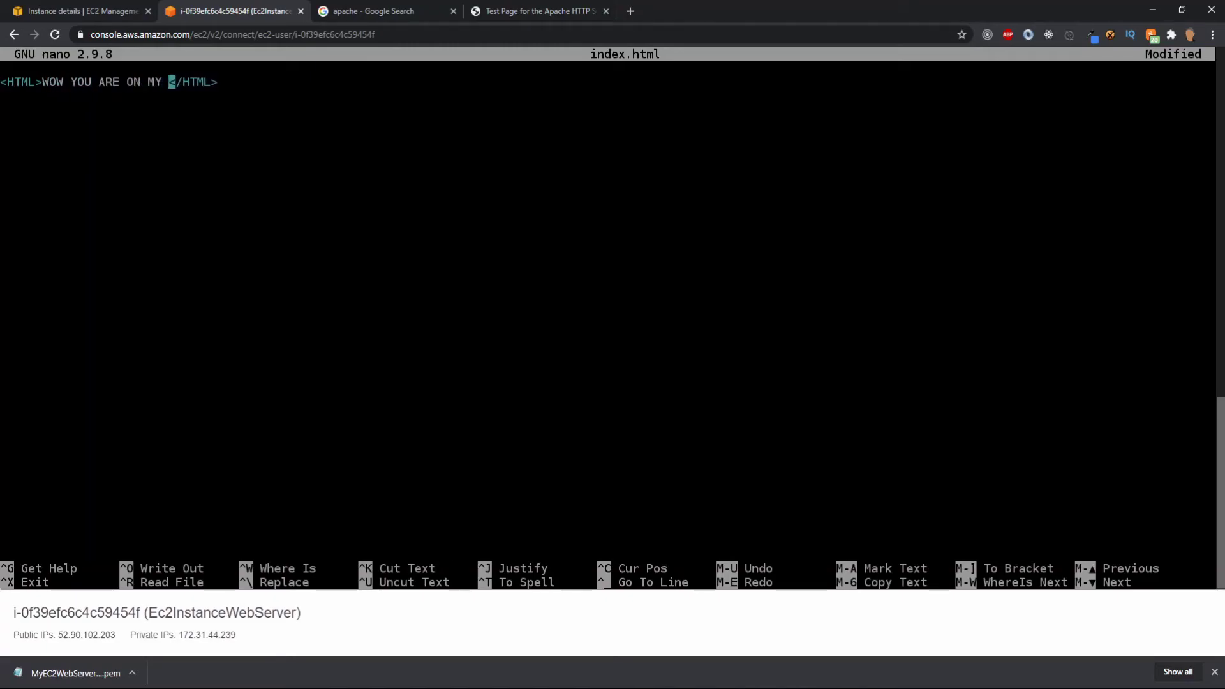
text(WEBISTE YOU ARE )
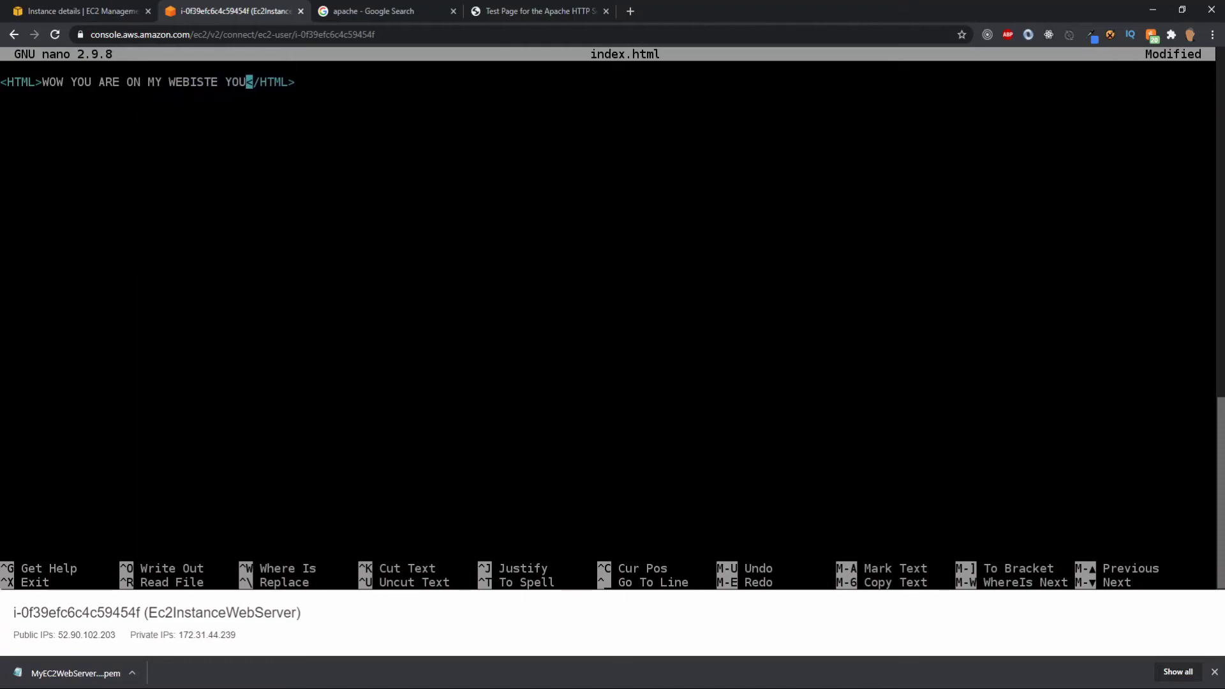
text(GUD! :))
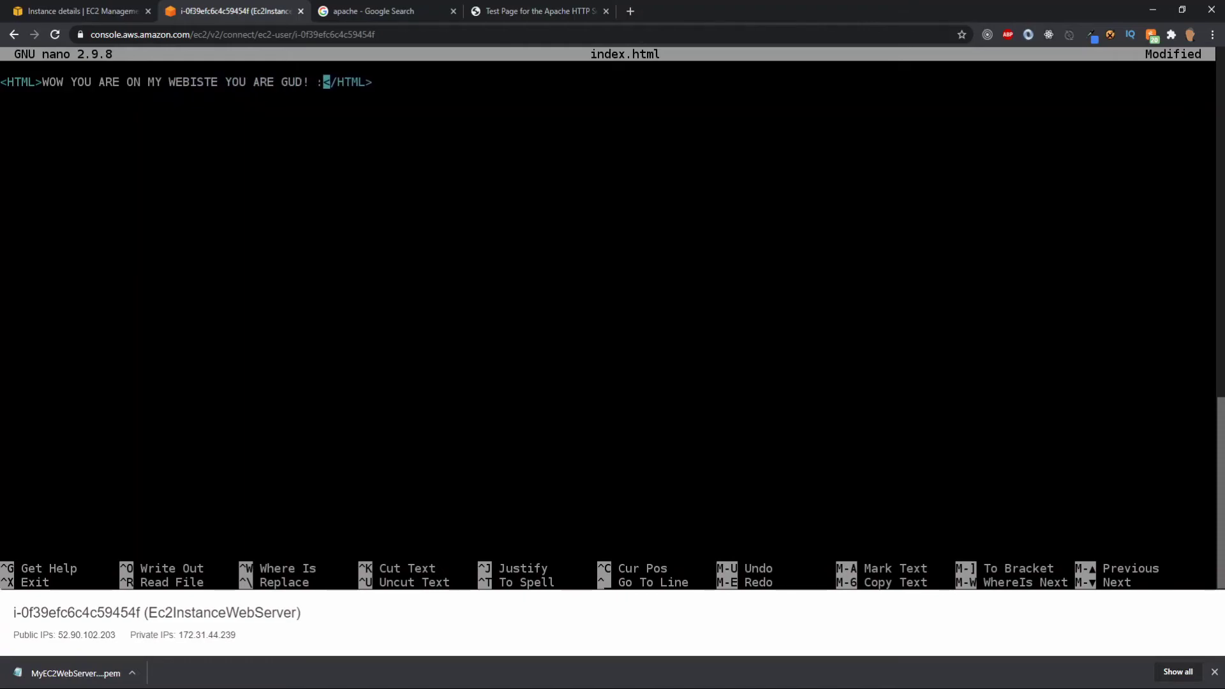
Save the modified file under the name index.html and exit nano
key(ctrl+x)
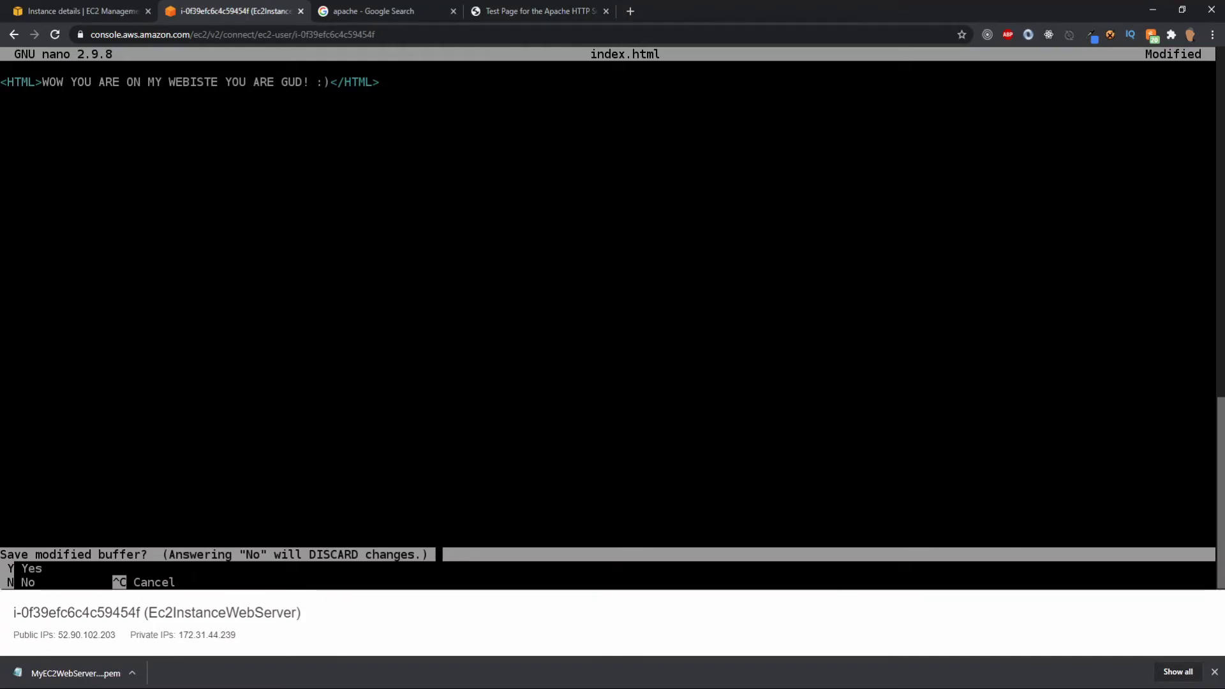
key(y)
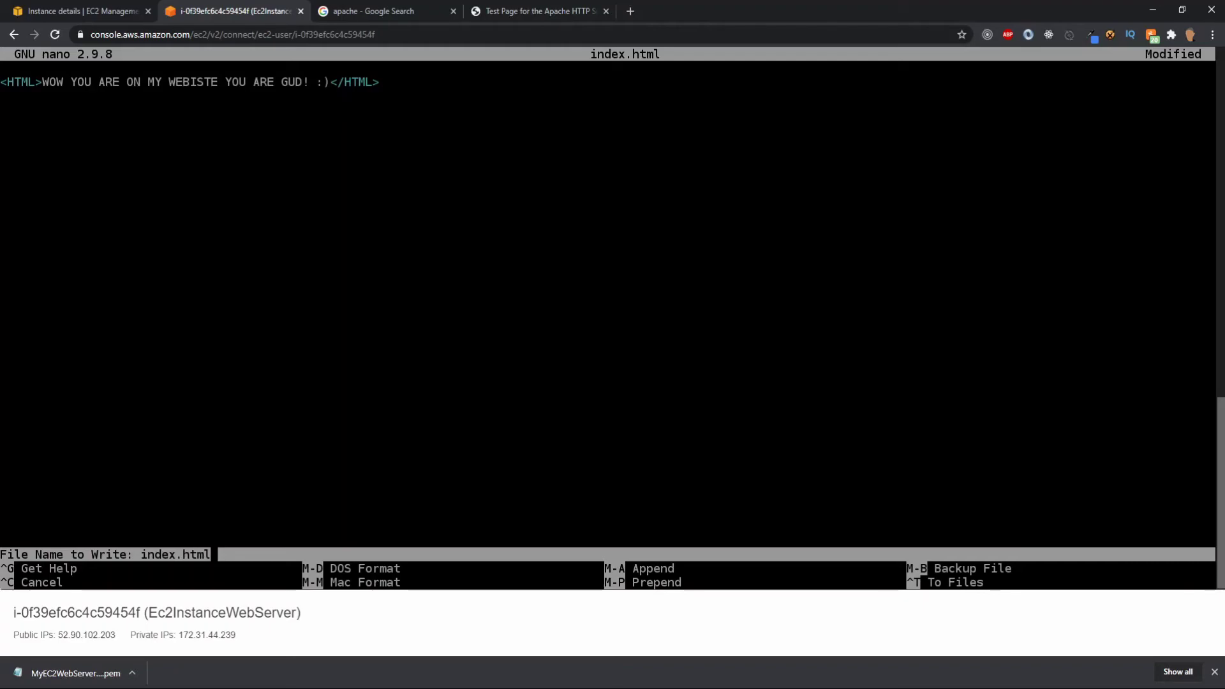
key(Return)
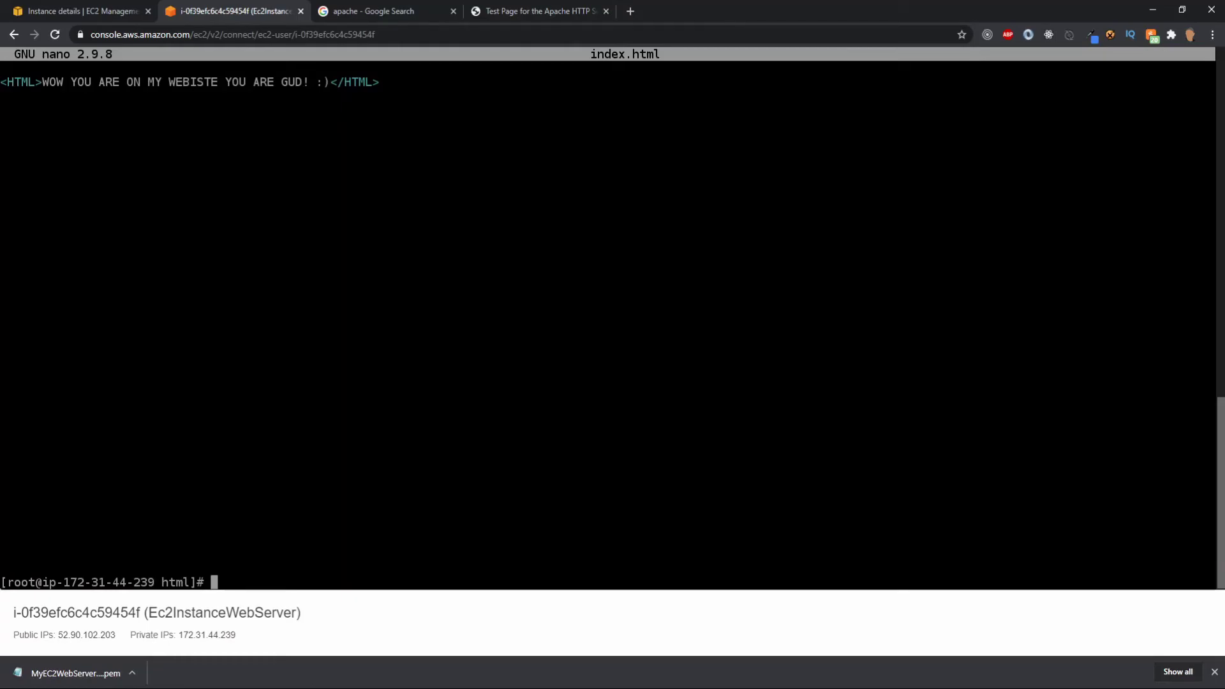
Load /index.html from the instance's public IP address in the Apache test page's browser tab and view the page enlarged
click(547, 3)
click(474, 36)
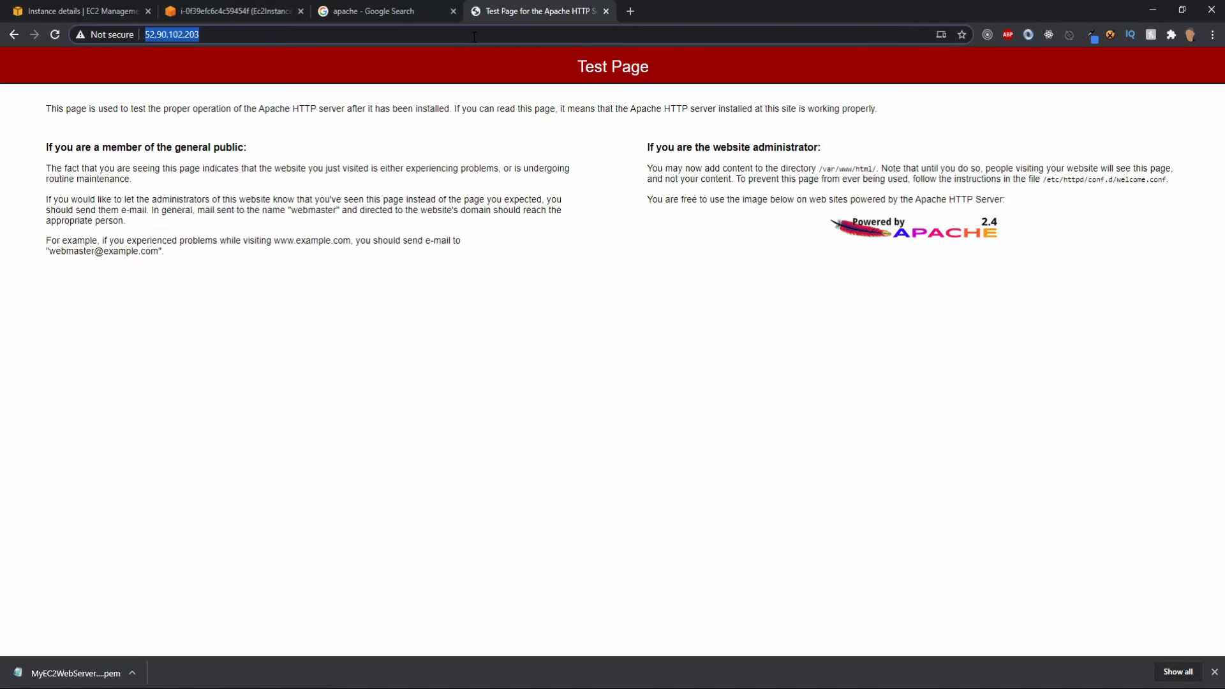
click(474, 37)
text(/ind)
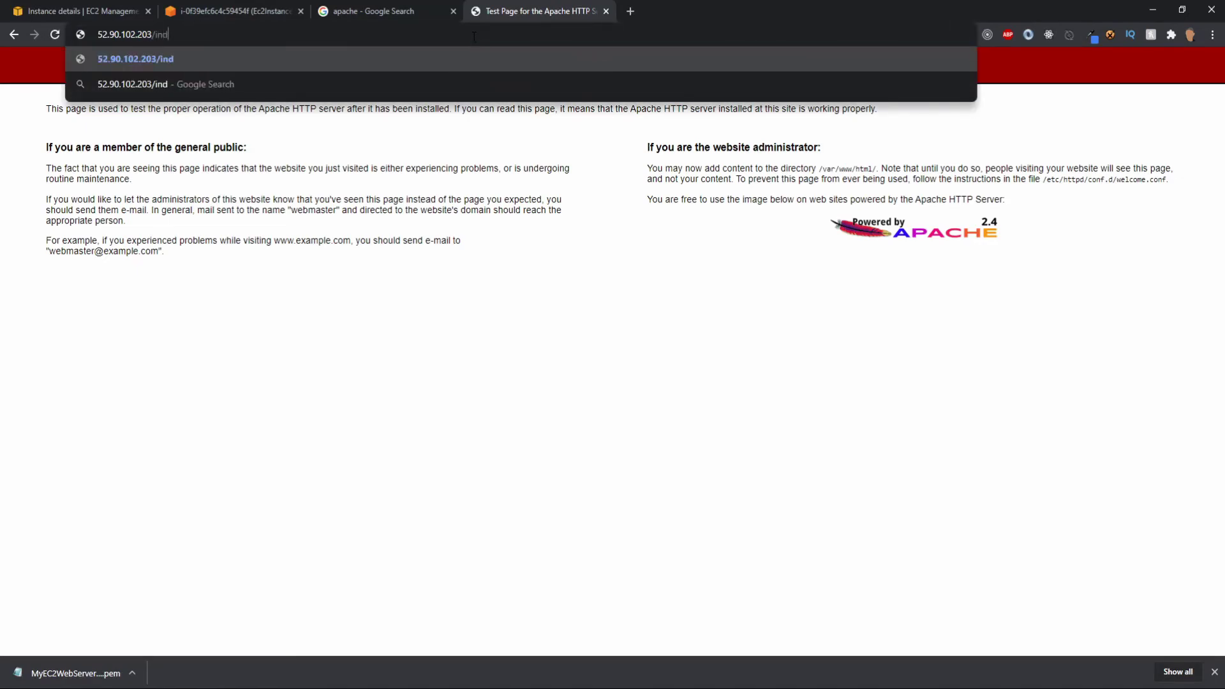
text(ex.htmk)
key(Return)
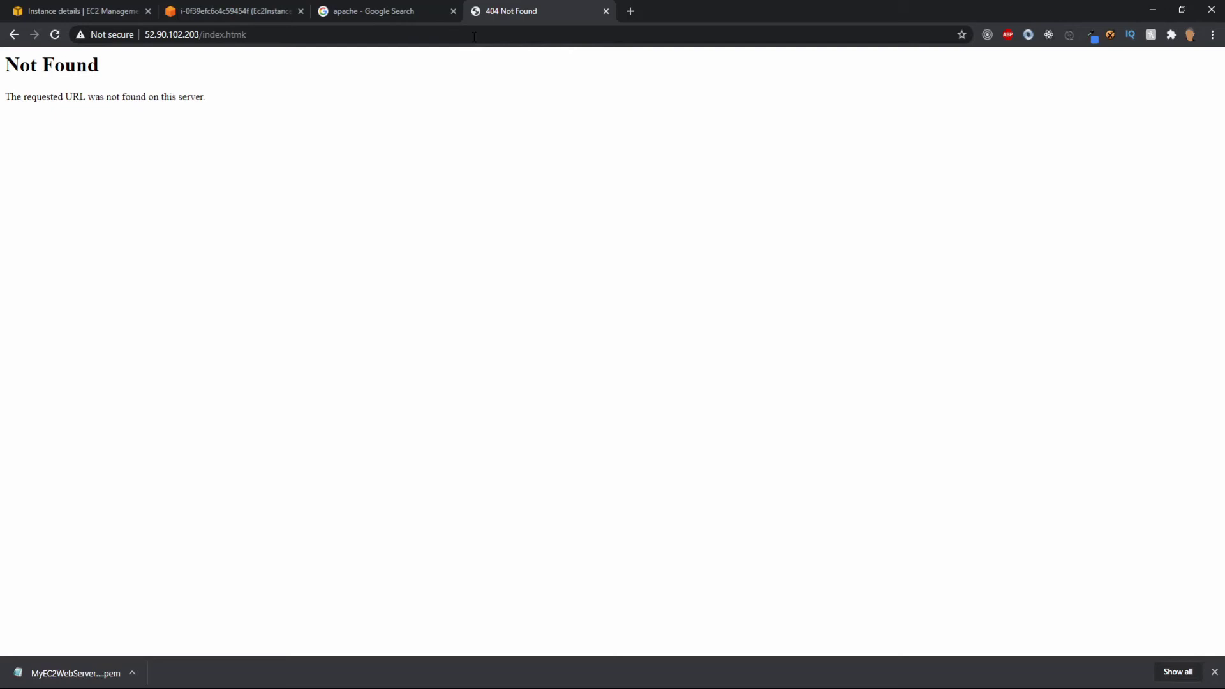
click(474, 37)
click(474, 37)
key(BackSpace)
text(l)
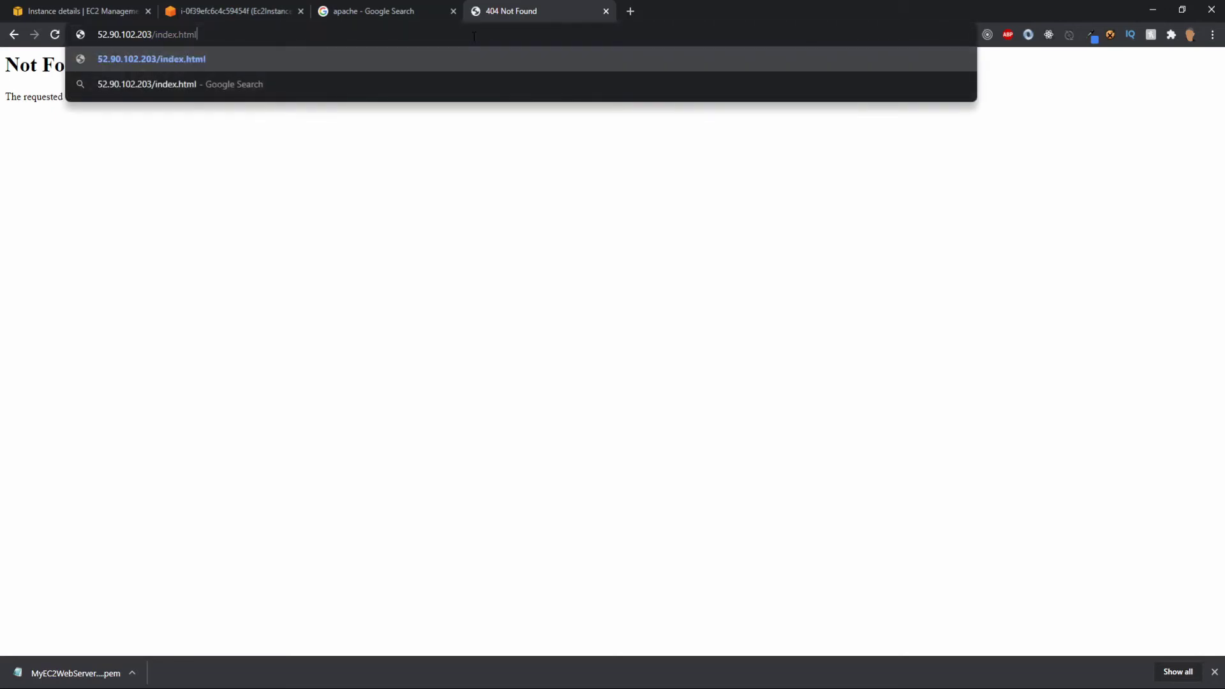
key(Return)
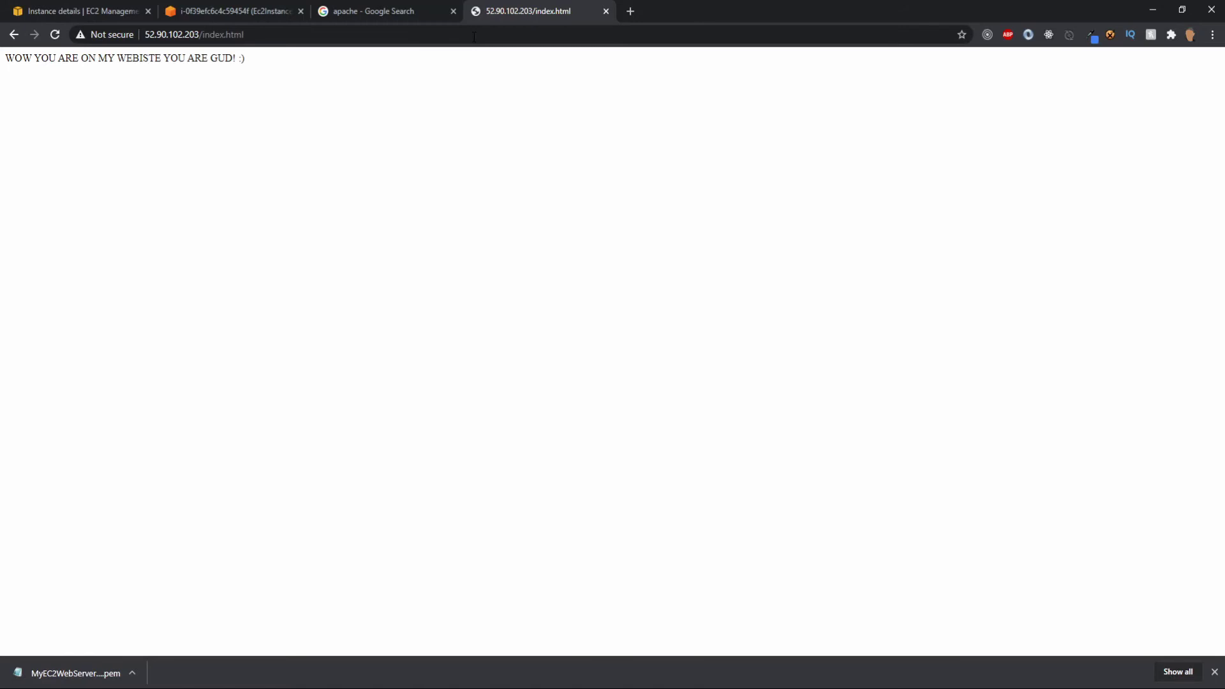
scroll(180, 100, up, 5)
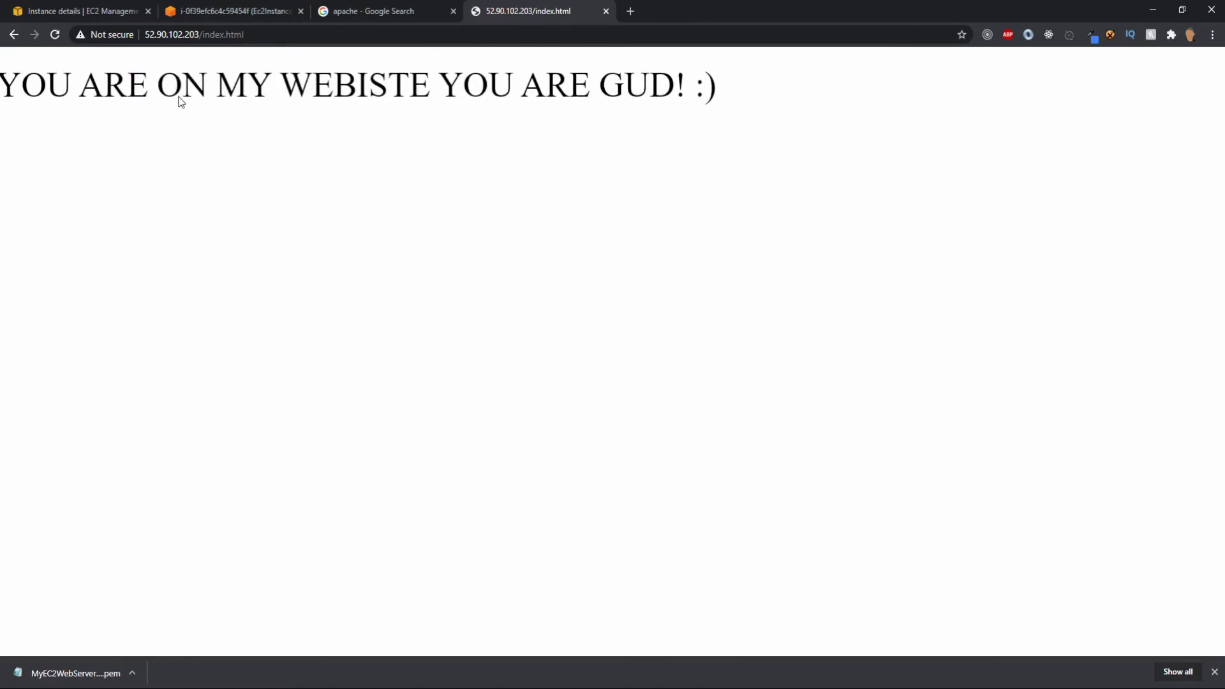
scroll(181, 102, left, 2)
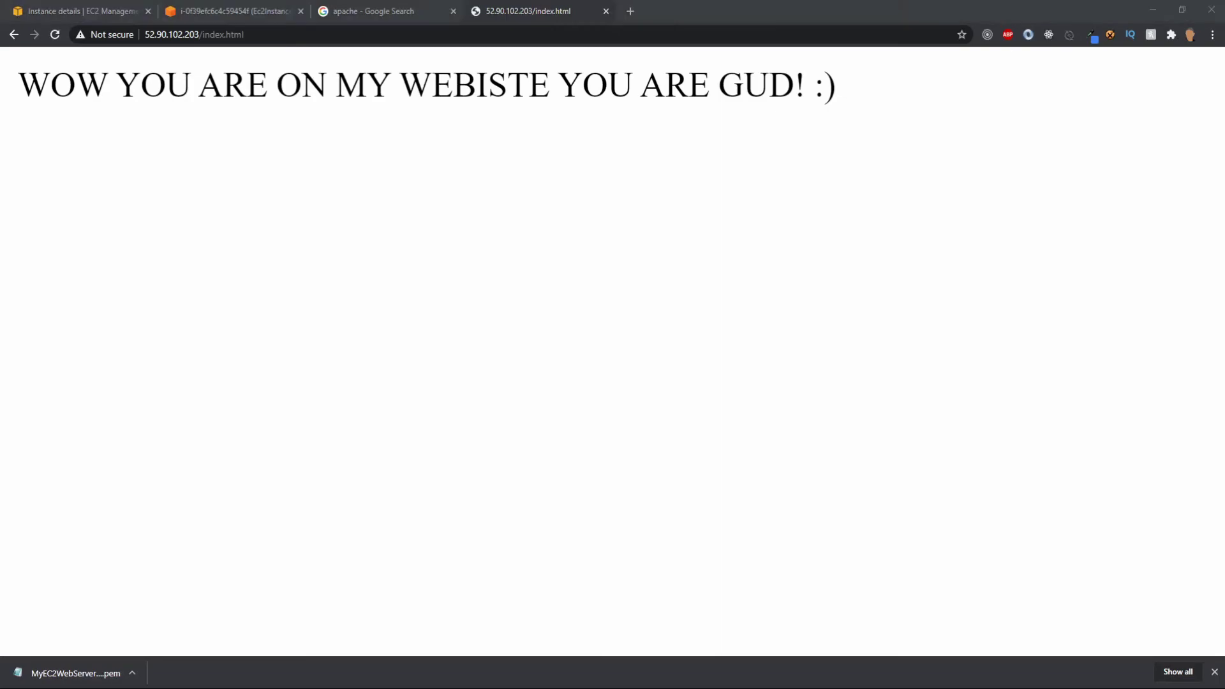
click(1161, 438)
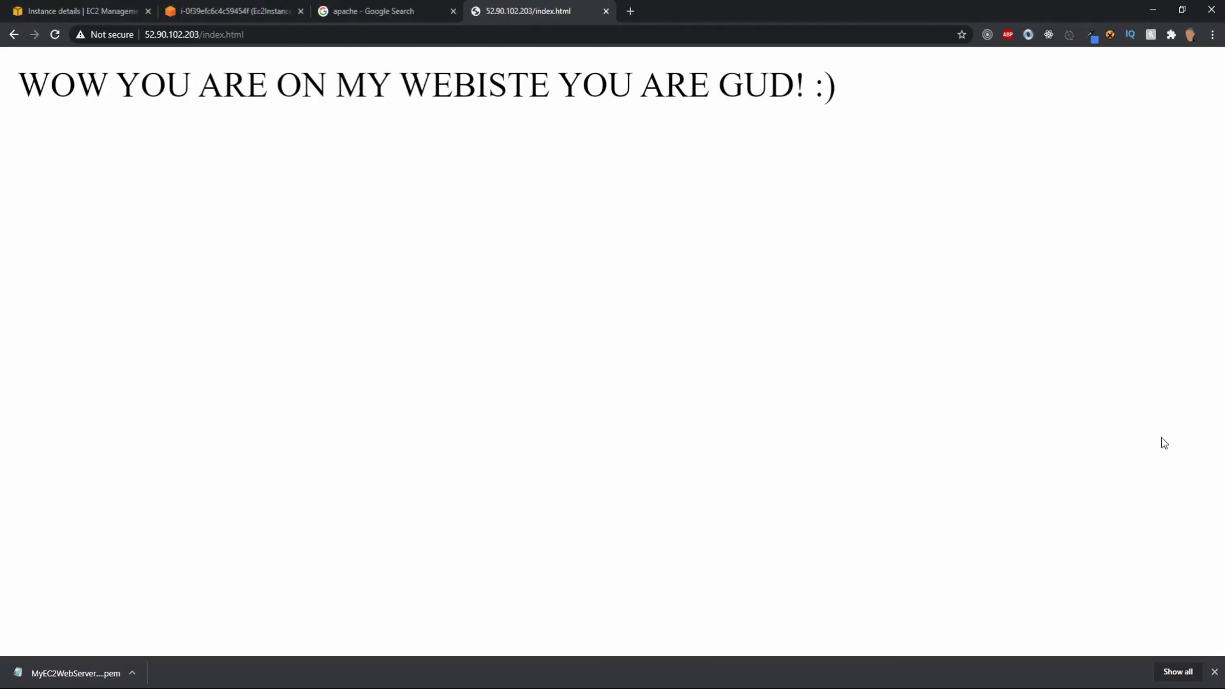